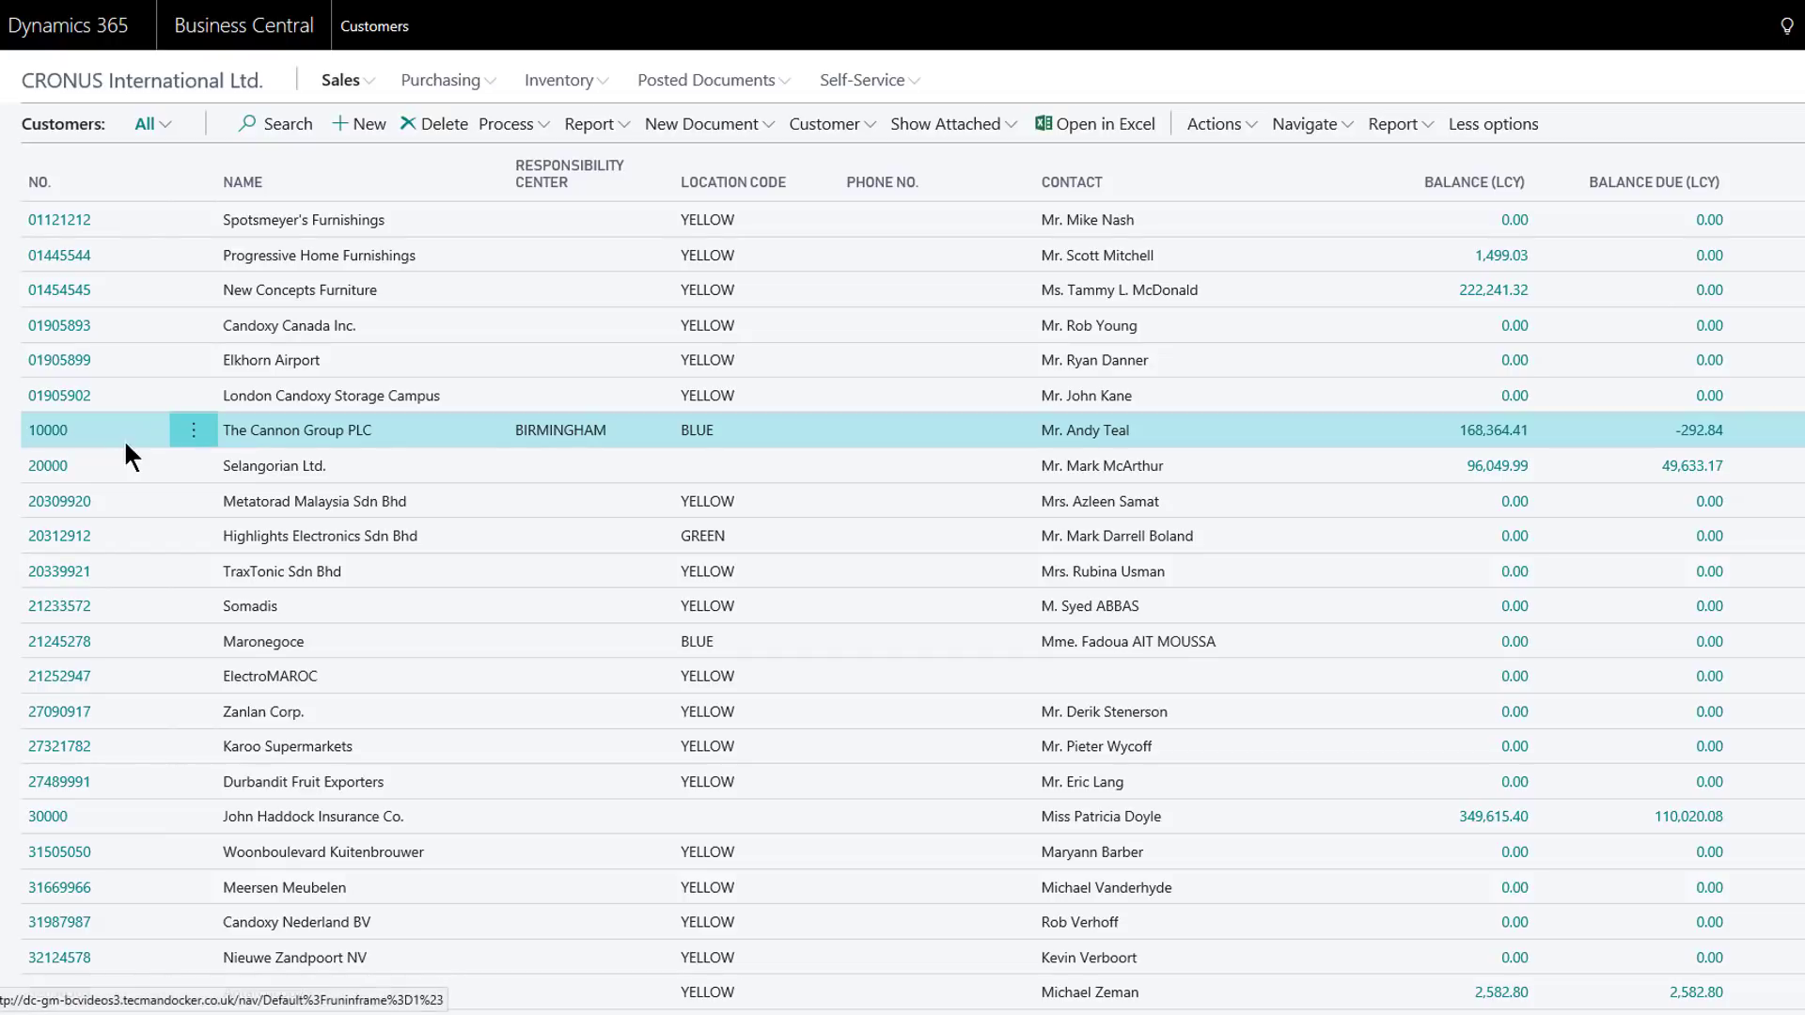
Step: Open the New Document menu for The Cannon Group PLC on the Customers list
left_click(770, 137)
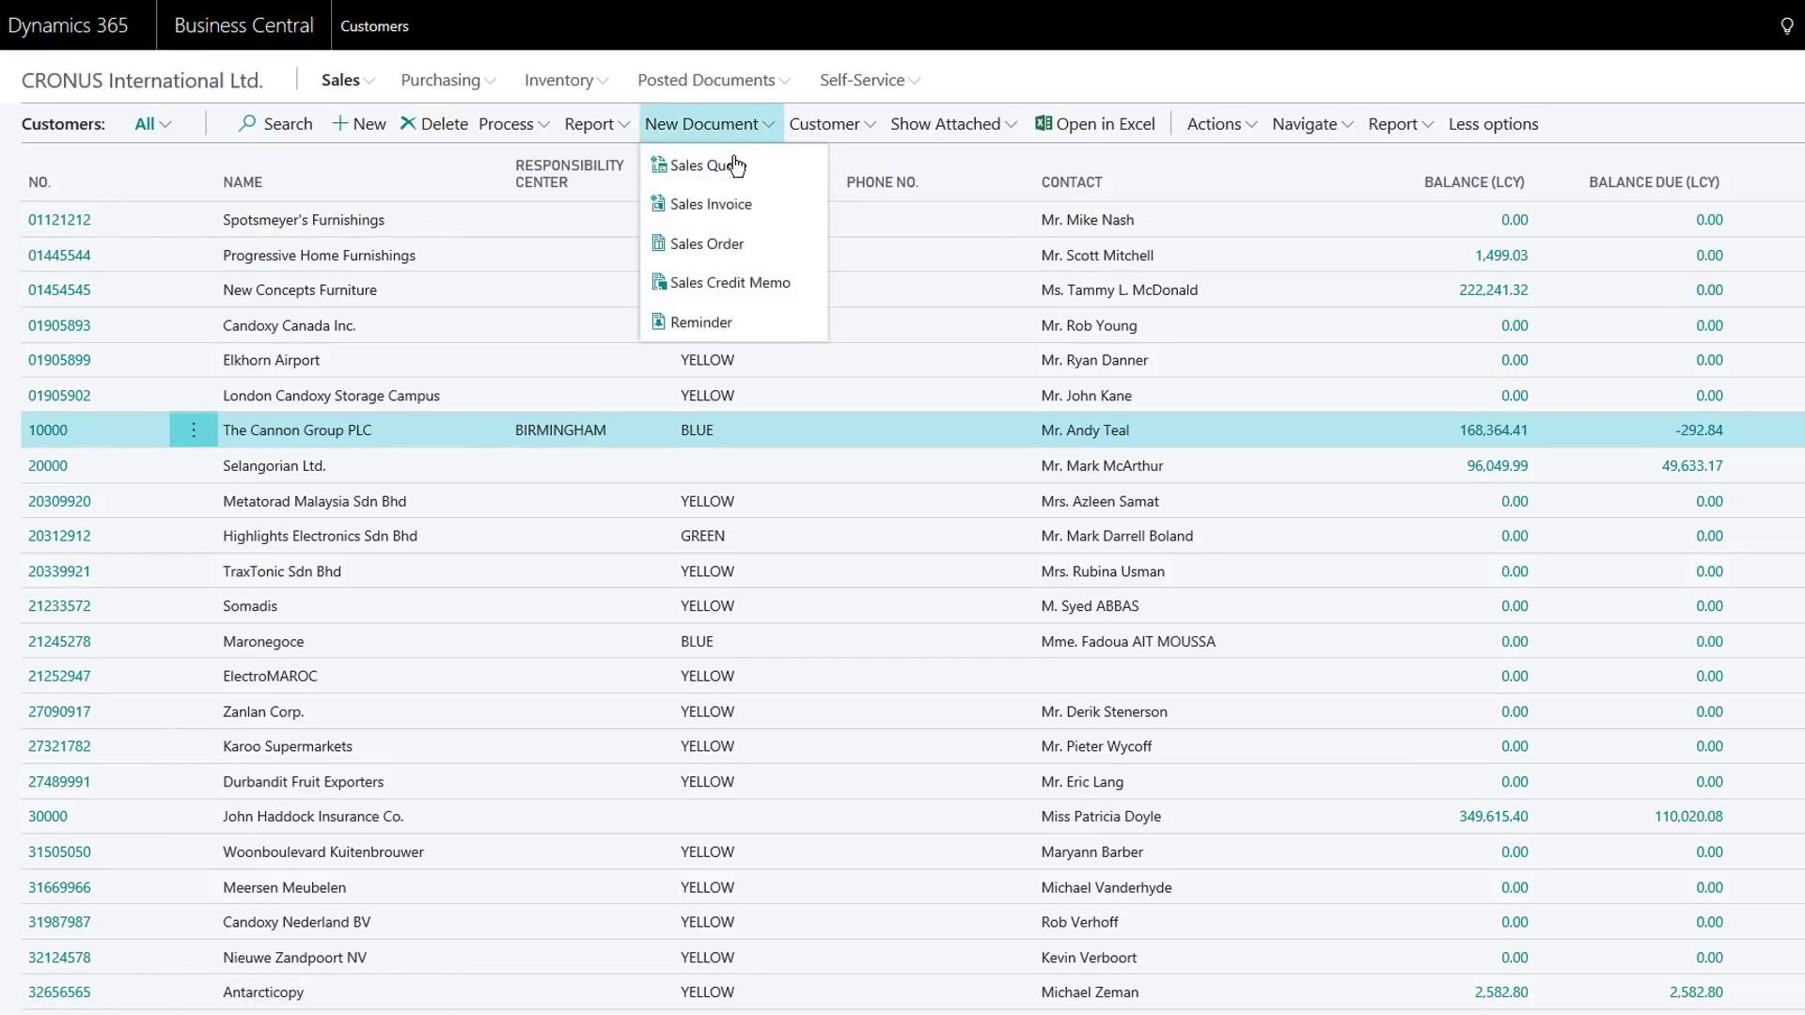
Step: Create new sales order 1002 and move to Customer Name for The Cannon Group PLC
left_click(717, 248)
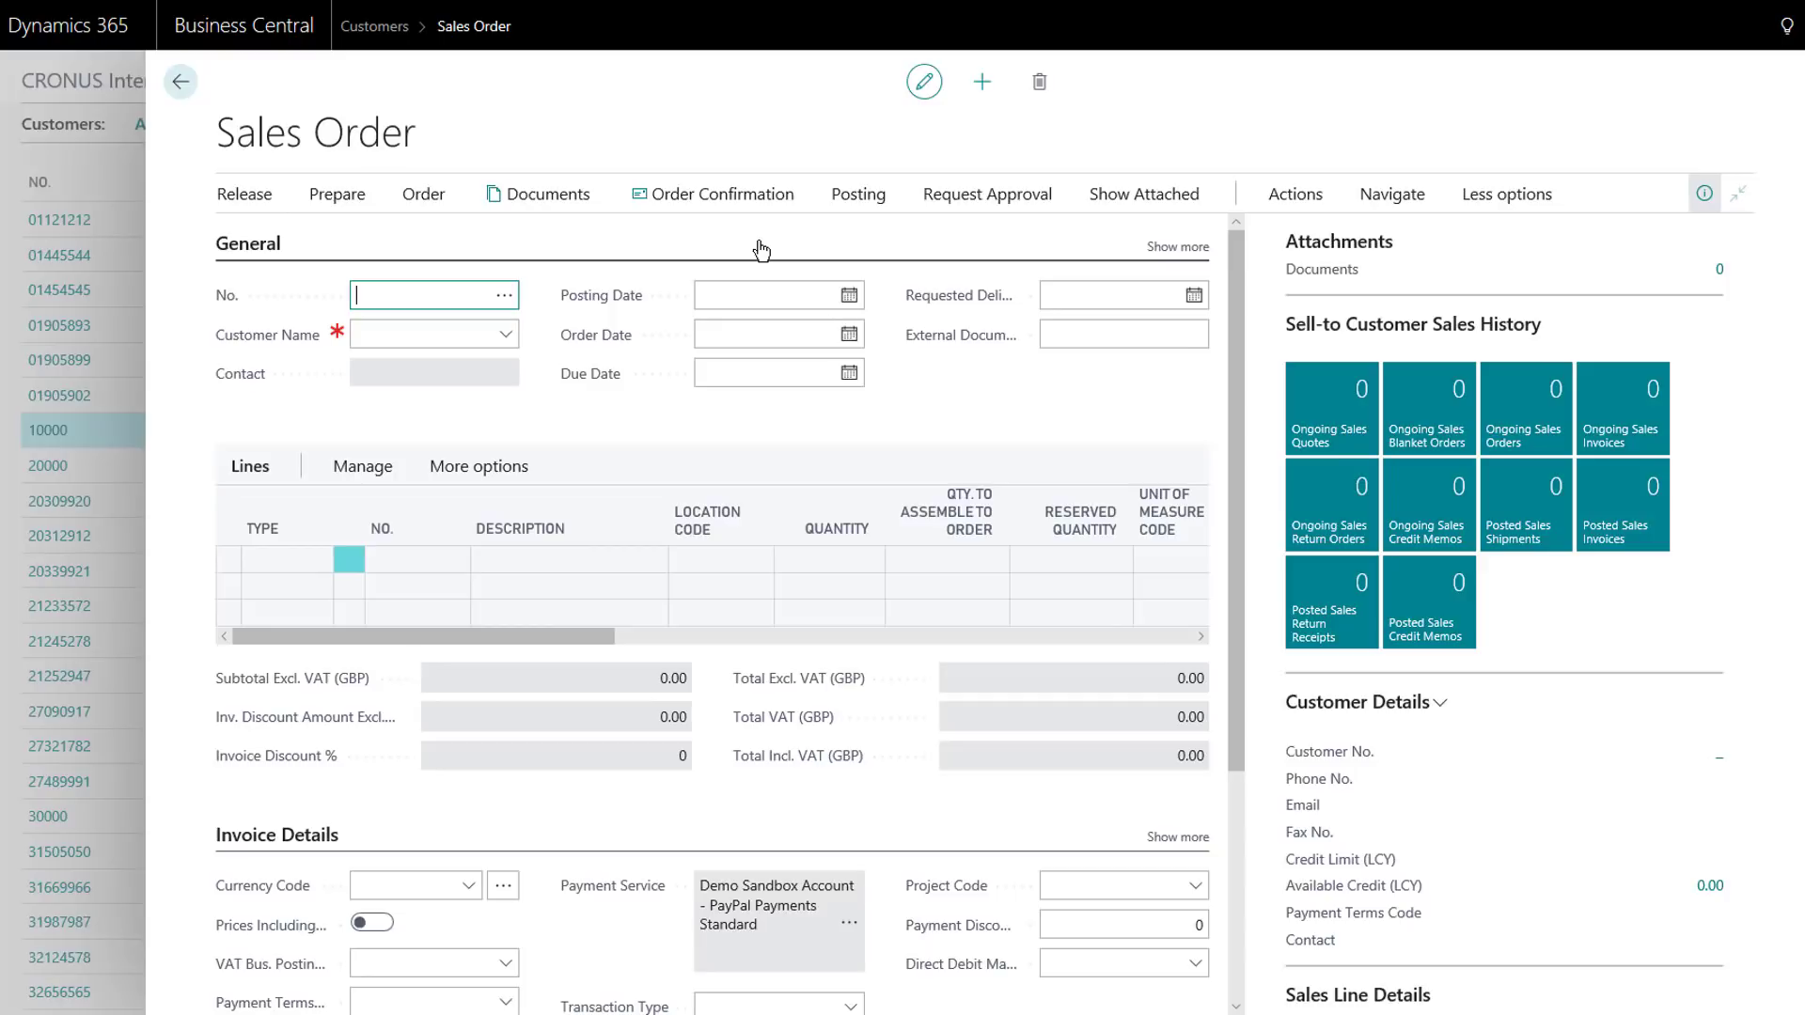
key("Tab")
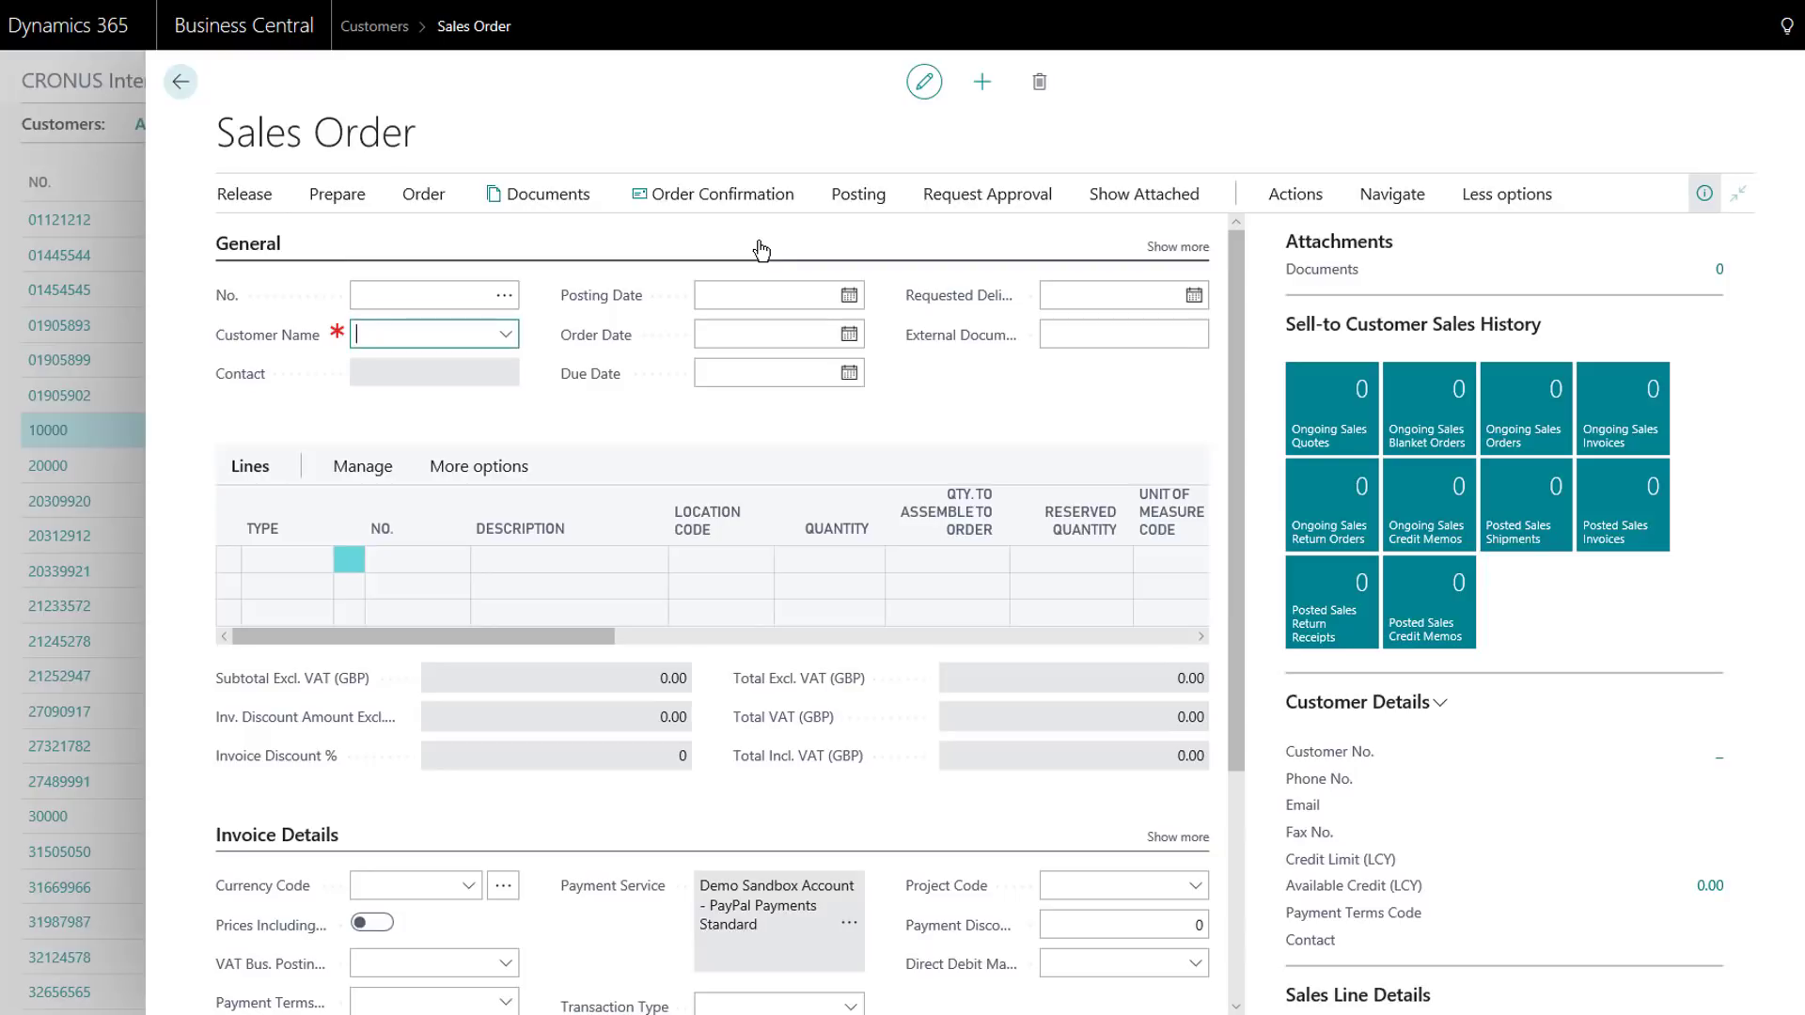
type("The Cannon Group PLC")
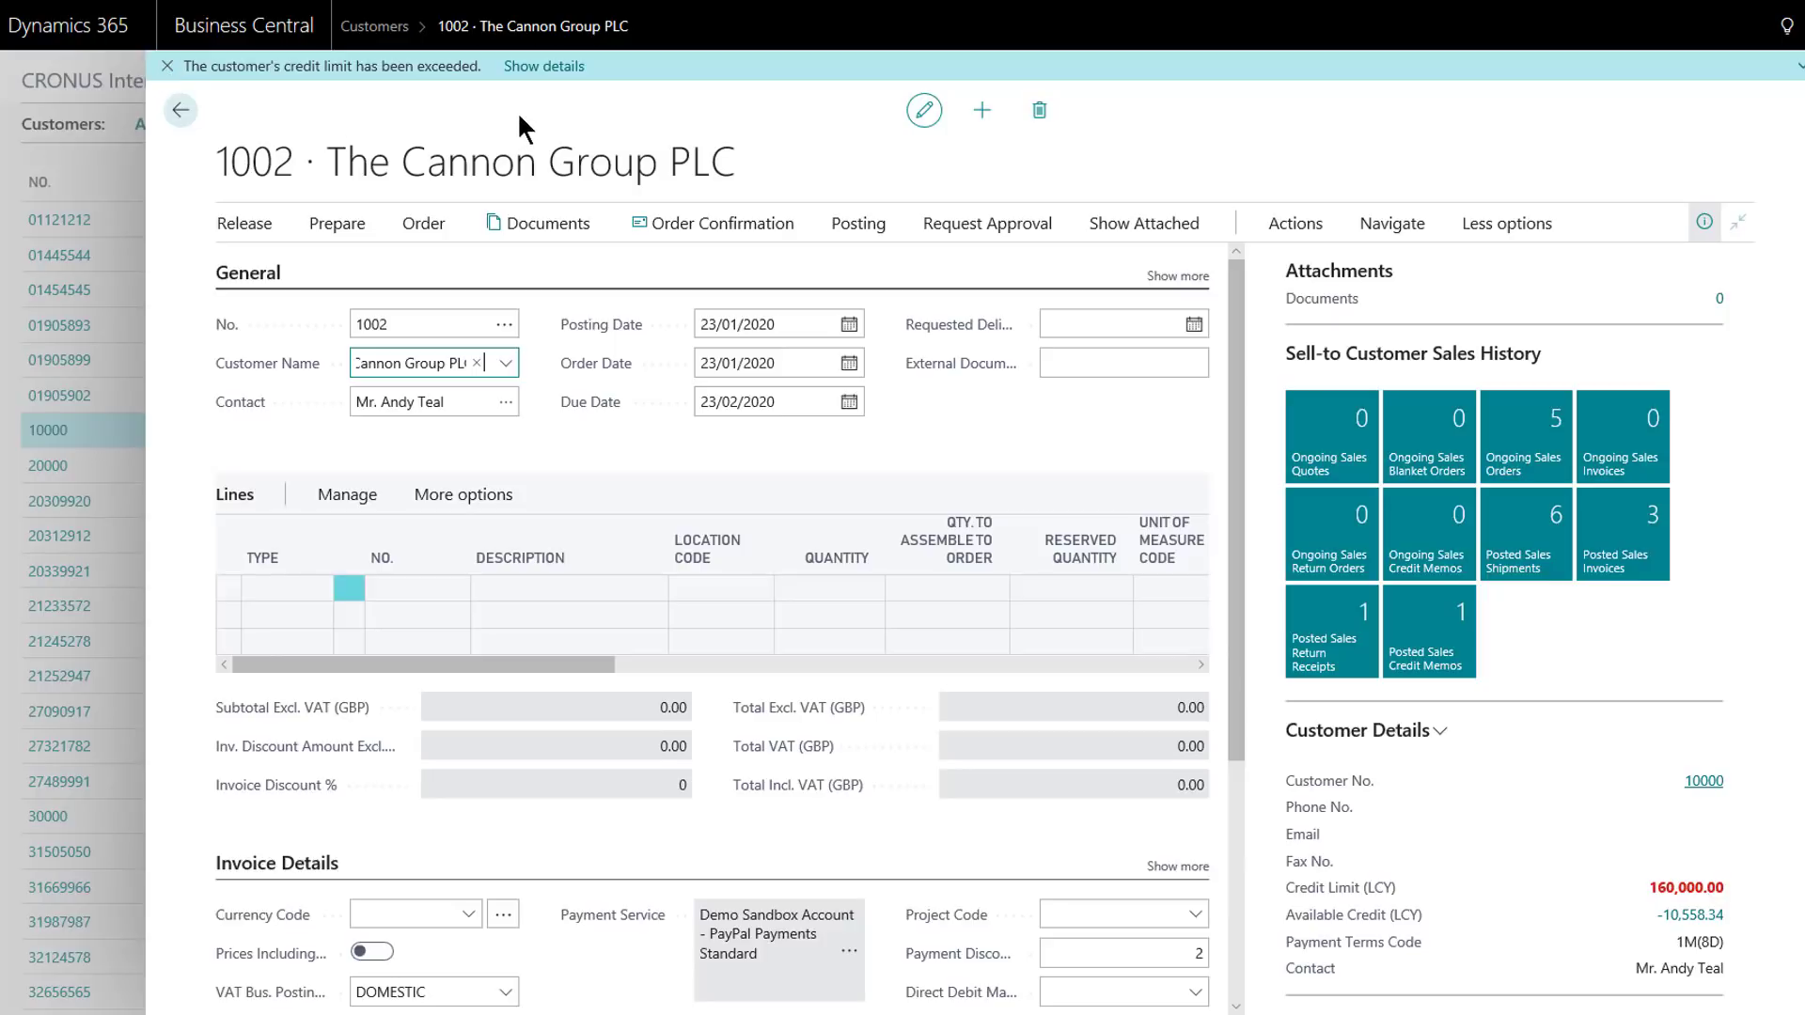
Step: Show the credit limit details (168,364.41 balance, 160,000.00 limit) and browse New, Report, Manage menus
left_click(546, 67)
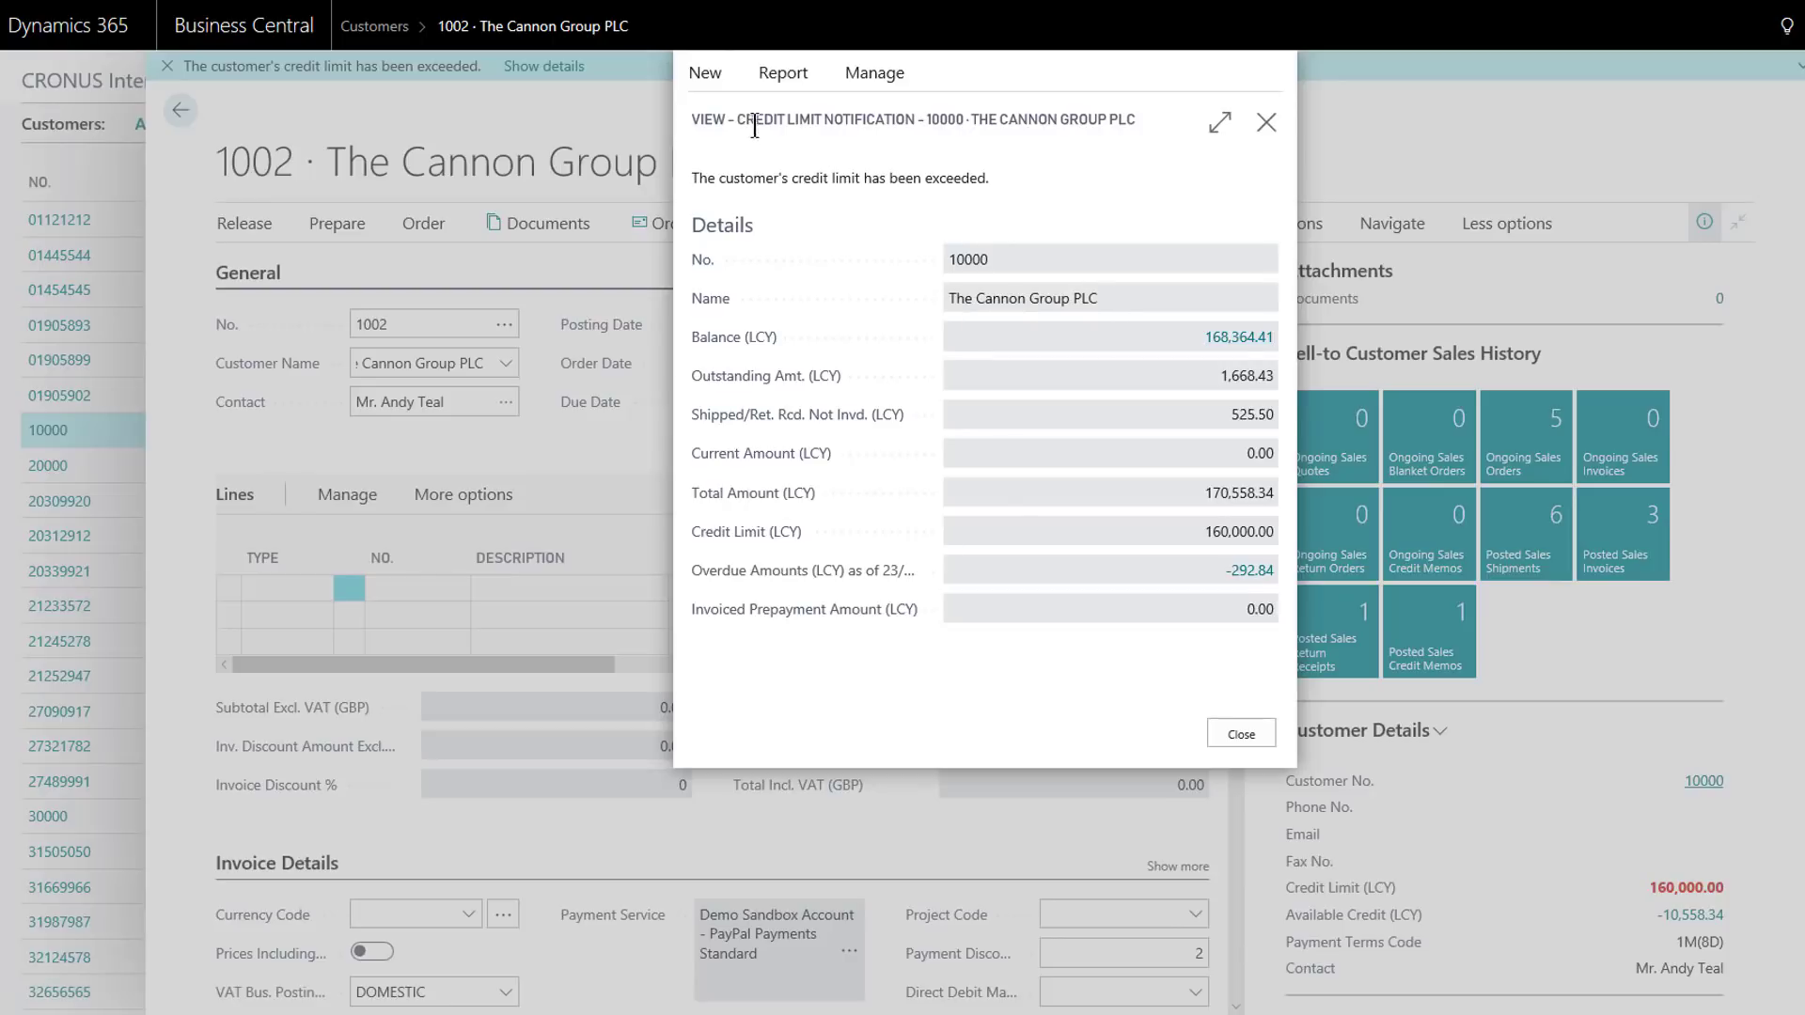
left_click(700, 80)
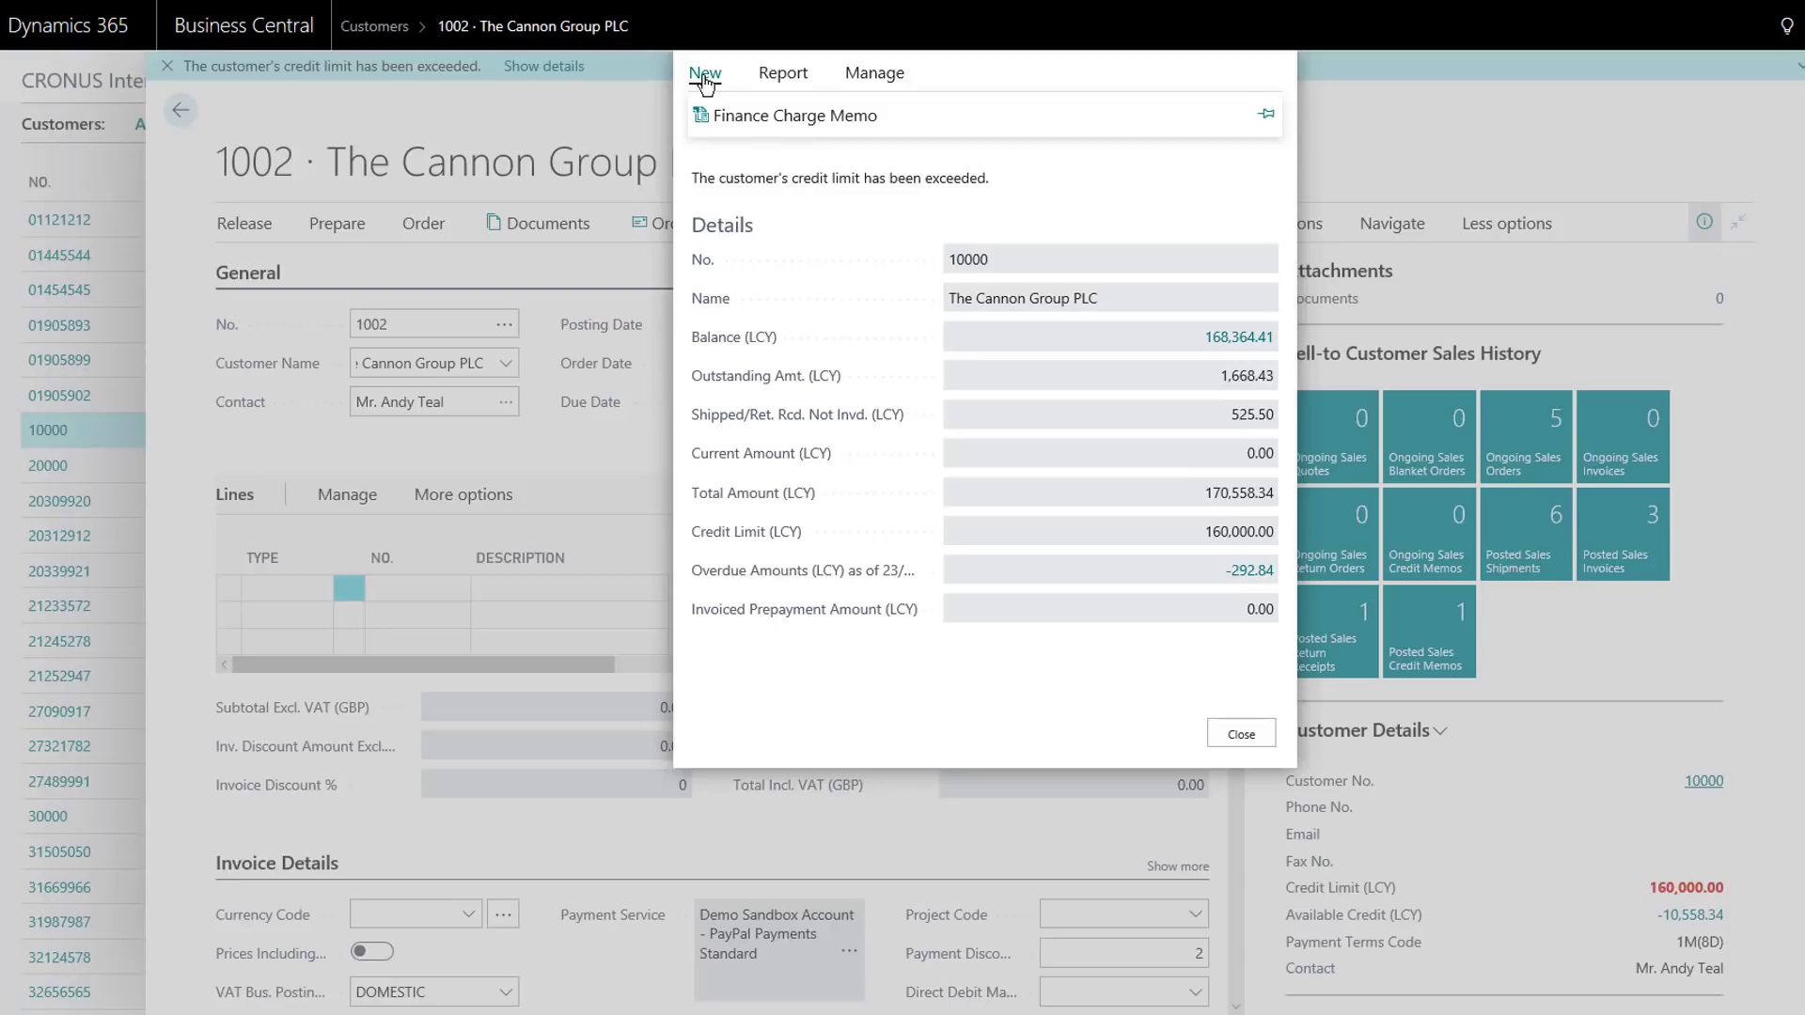
left_click(779, 82)
left_click(873, 80)
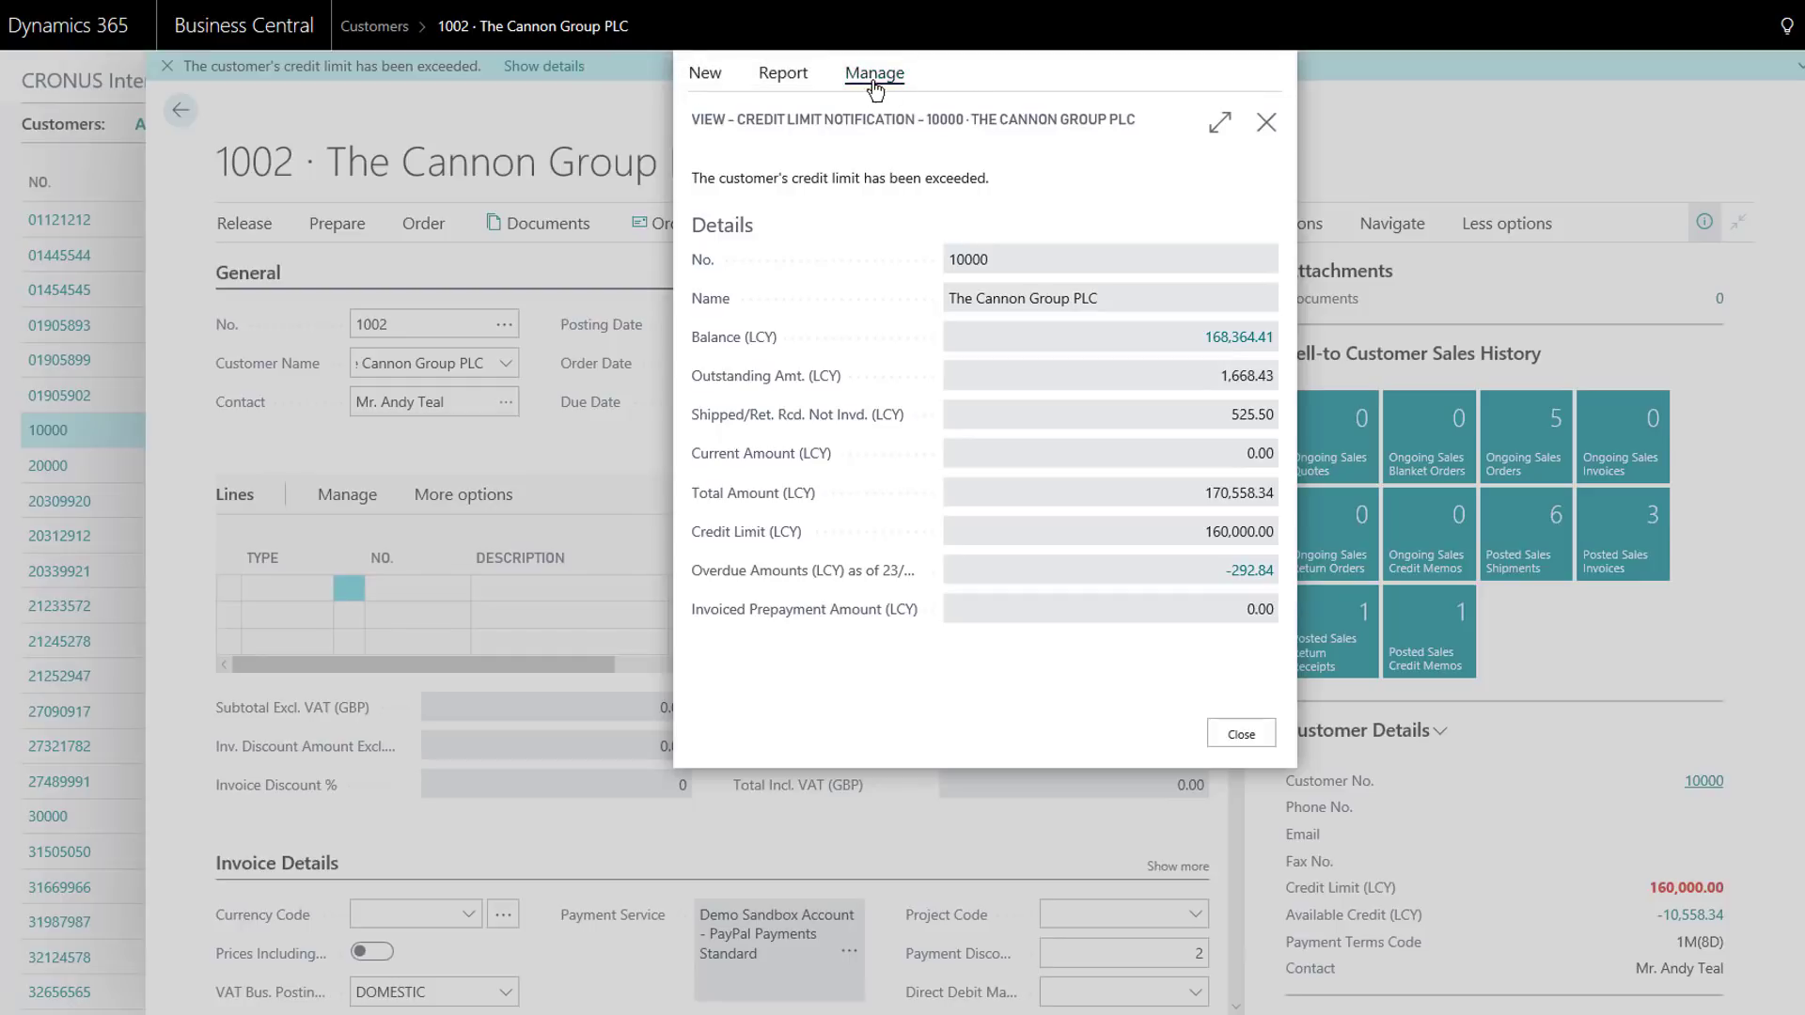
Step: Close the credit details, make the first order line an Item line, and select its No. field
left_click(1240, 737)
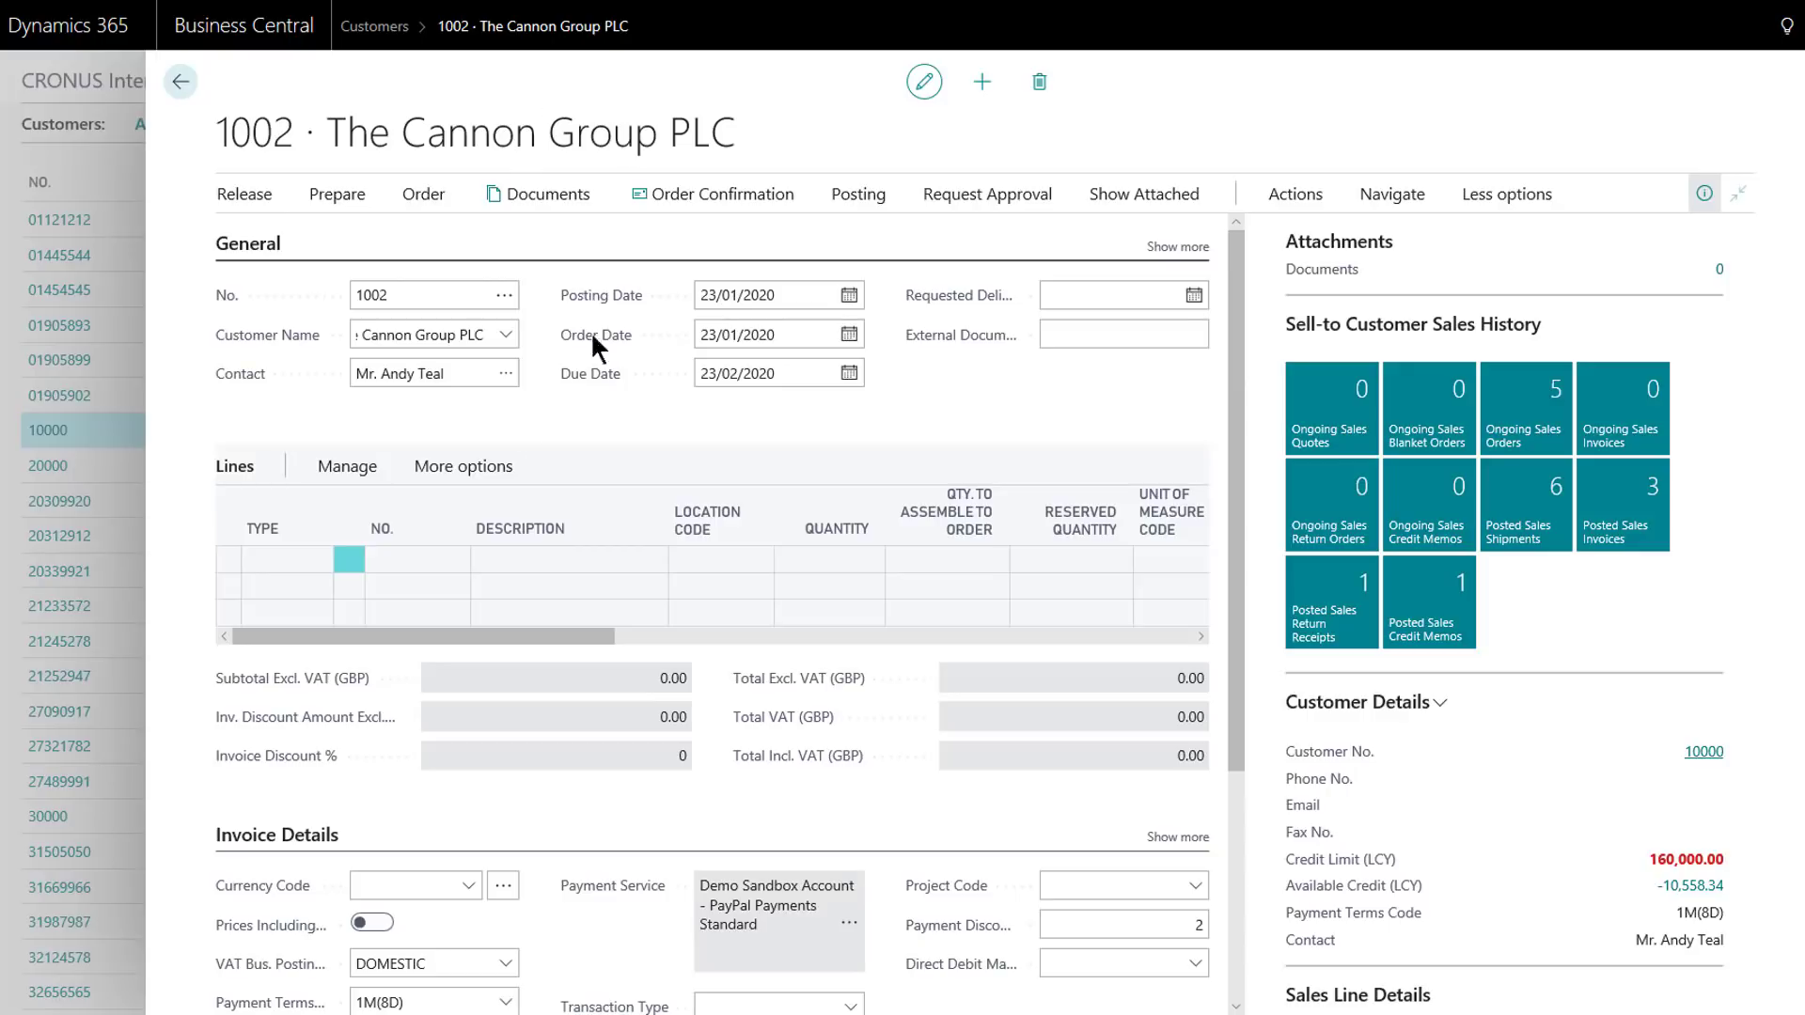
left_click(298, 559)
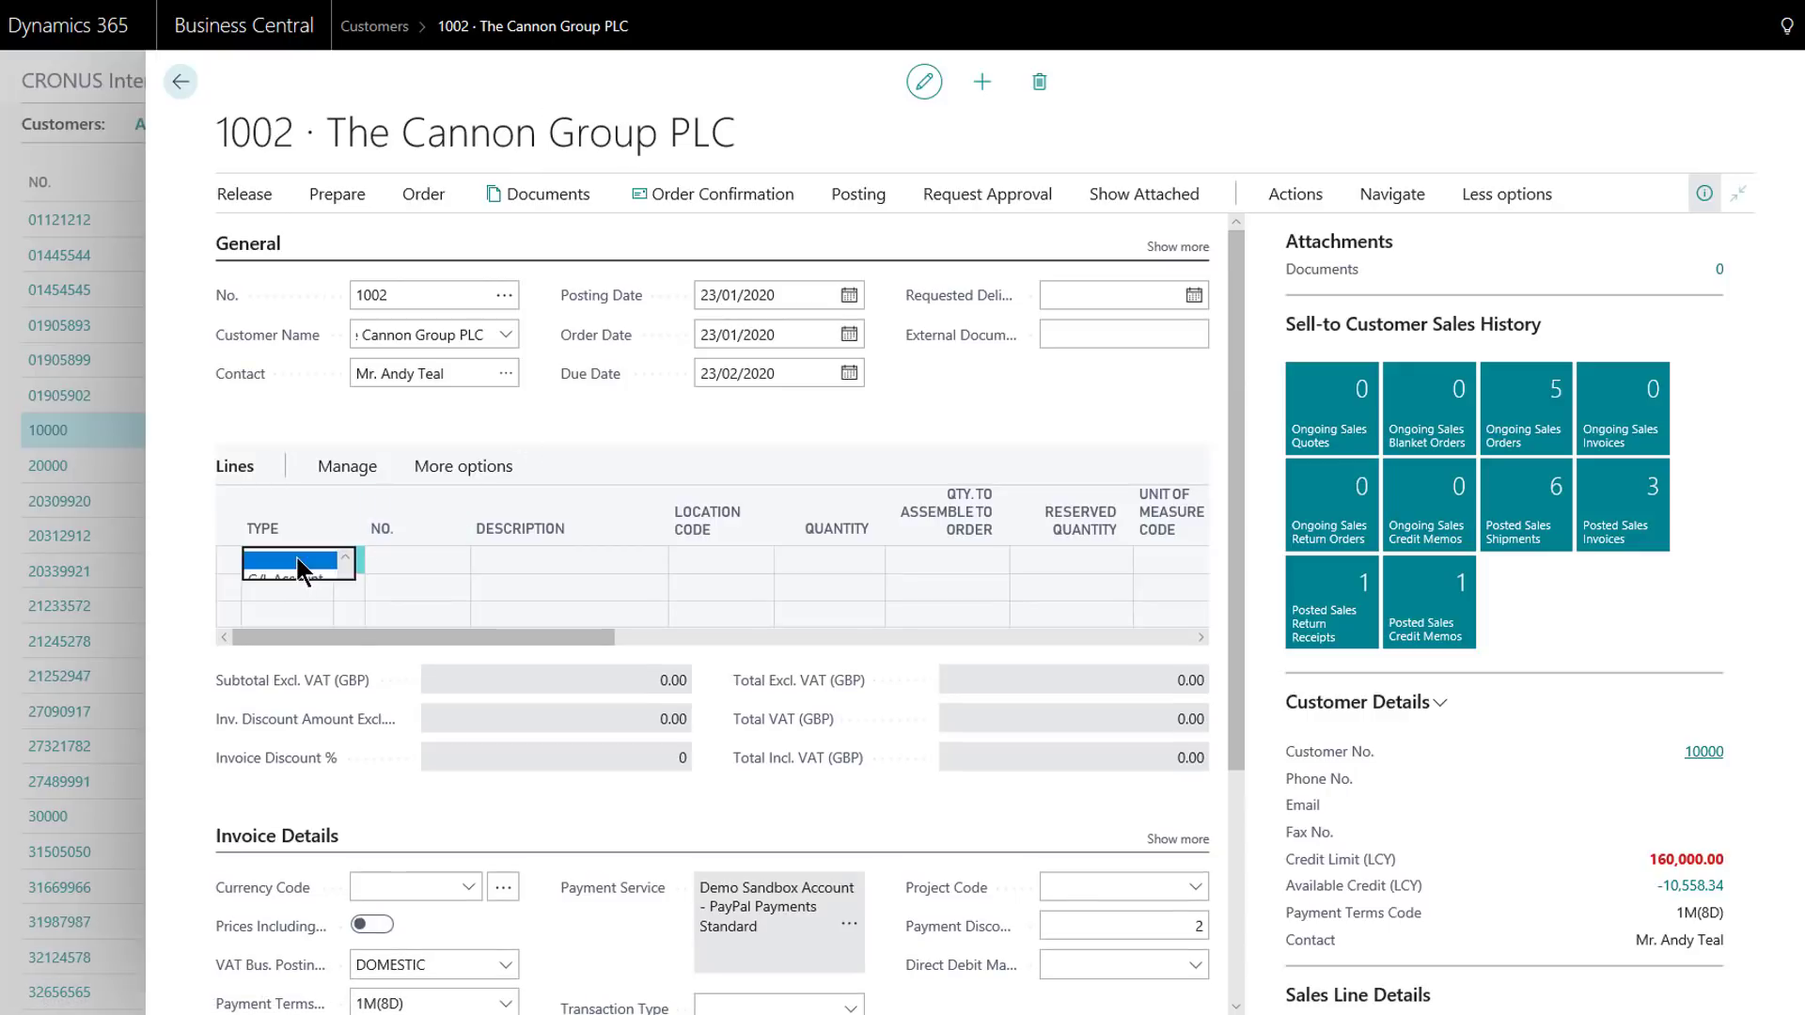
left_click(320, 584)
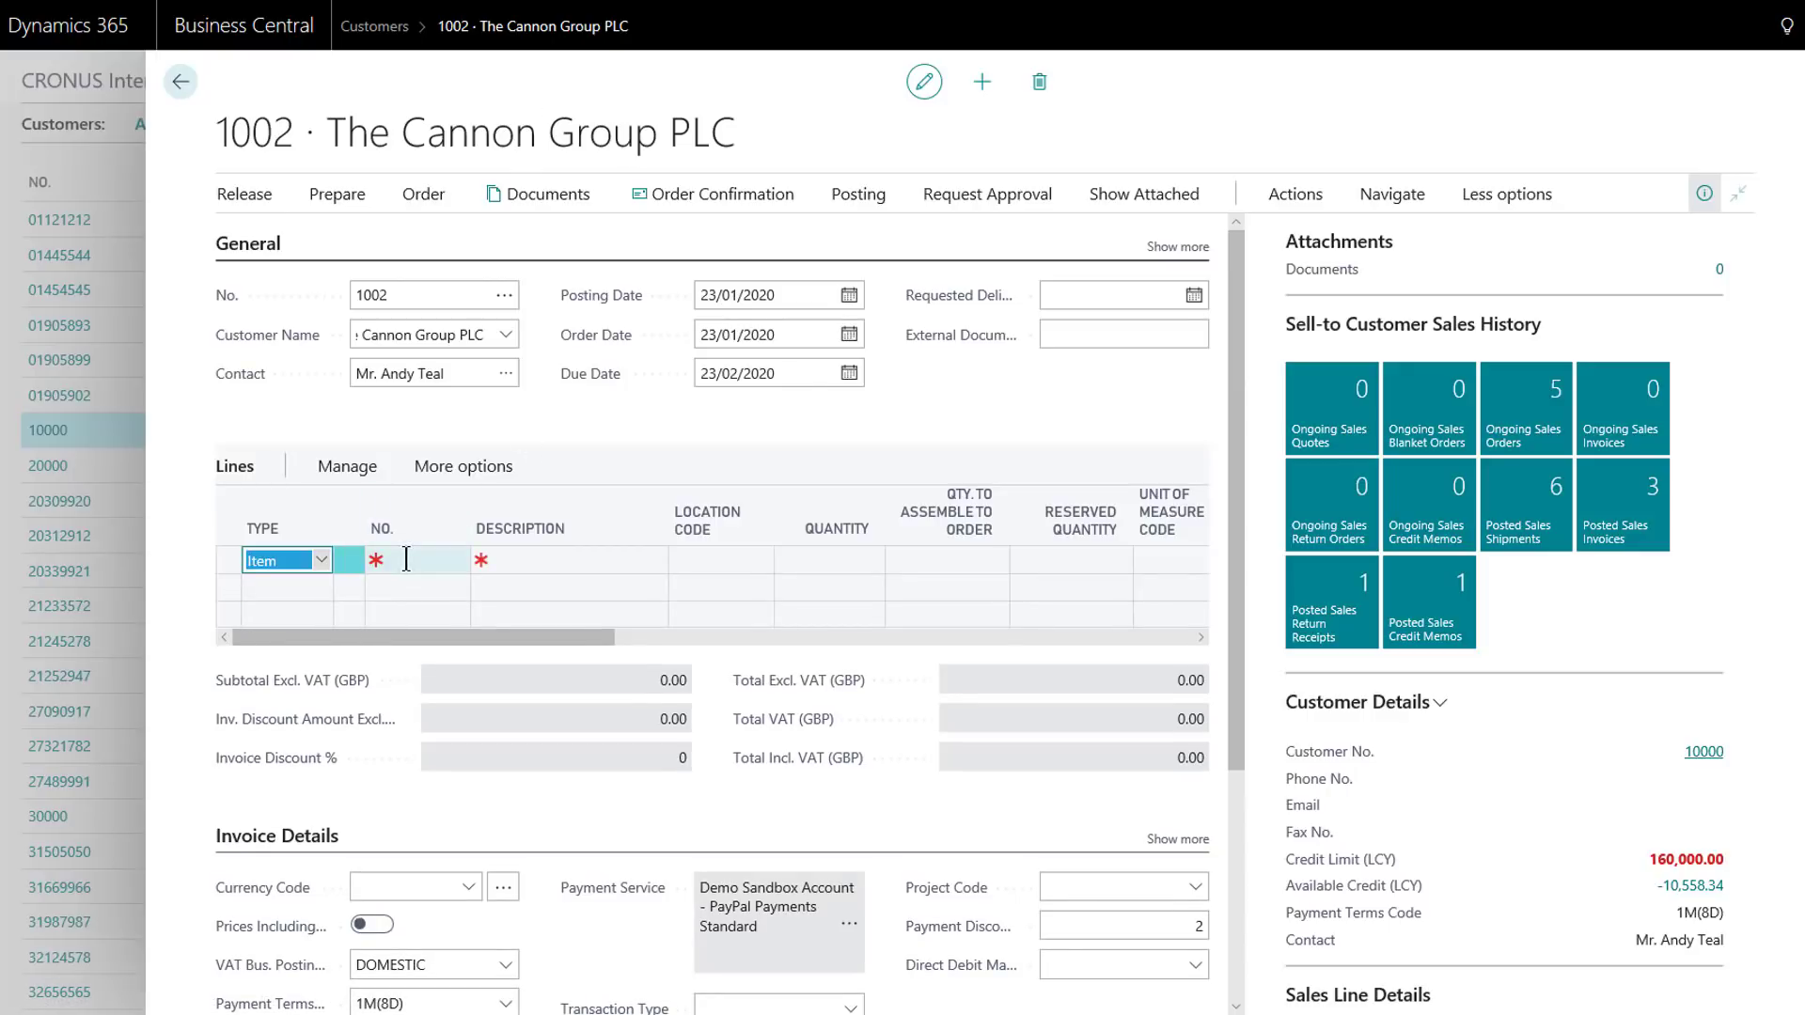
left_click(406, 560)
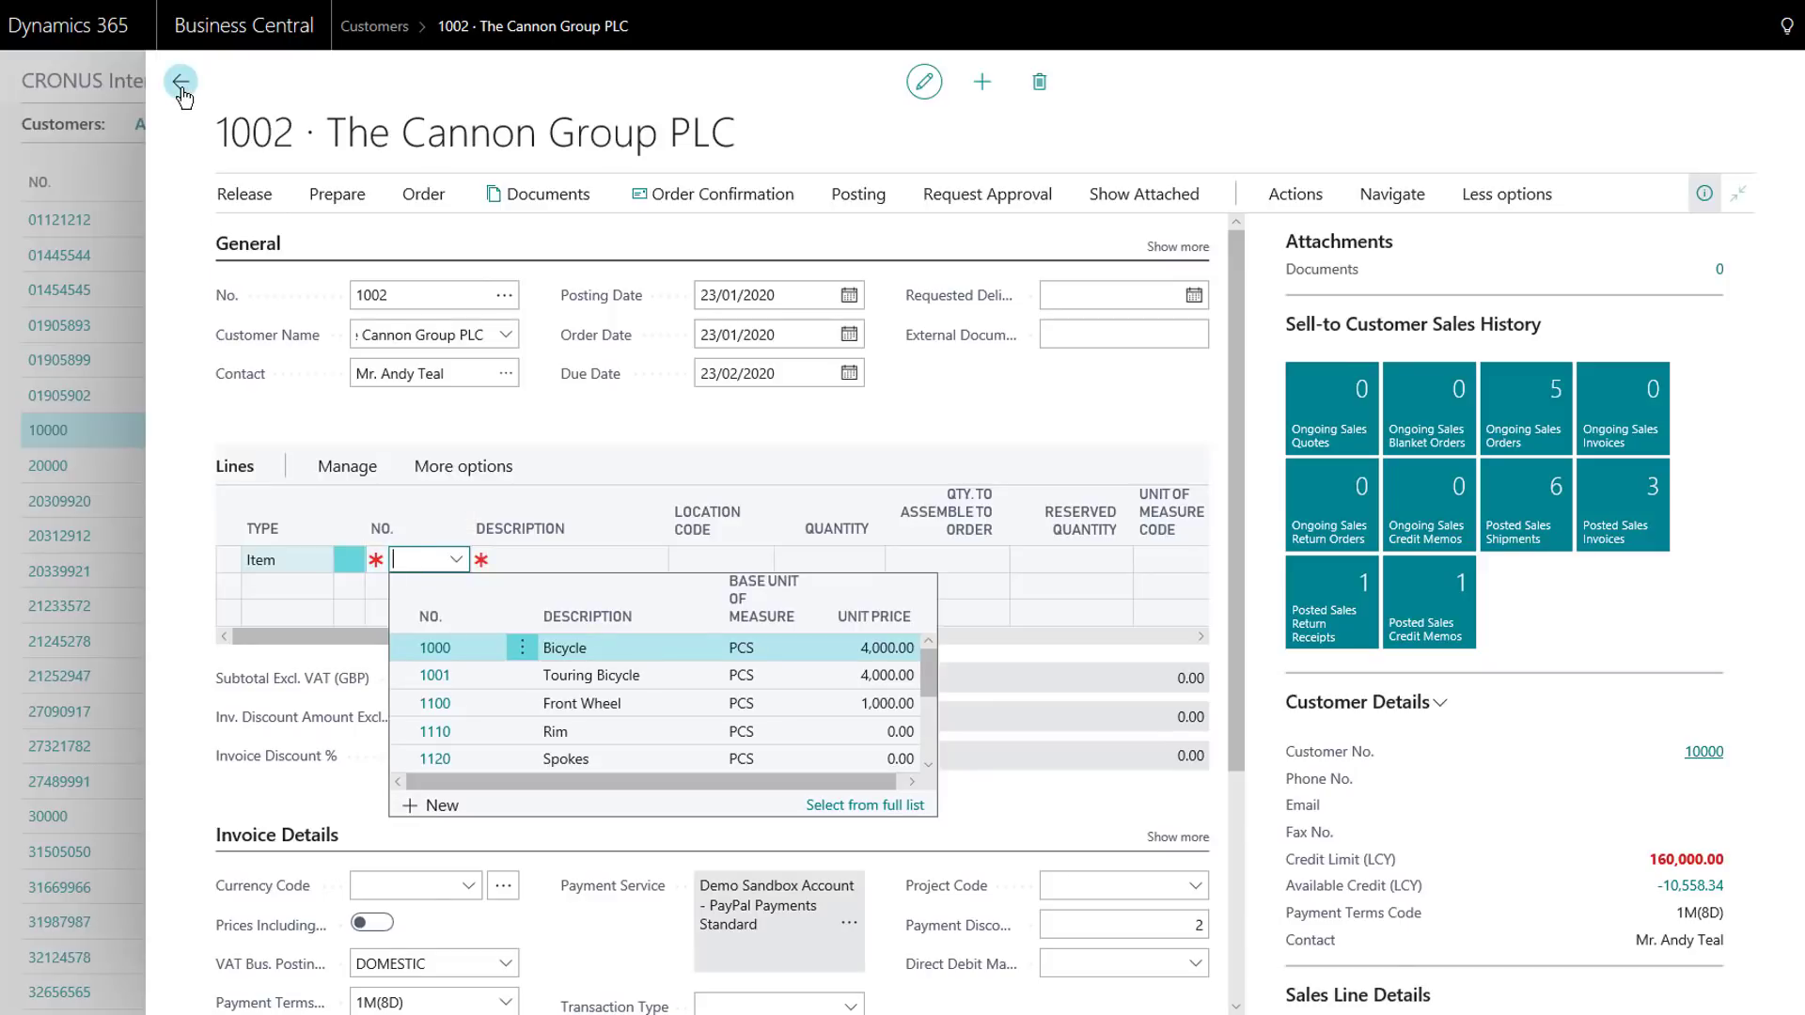
Step: Find 'my noti' with Tell Me and open the My Notifications page
left_click(1788, 31)
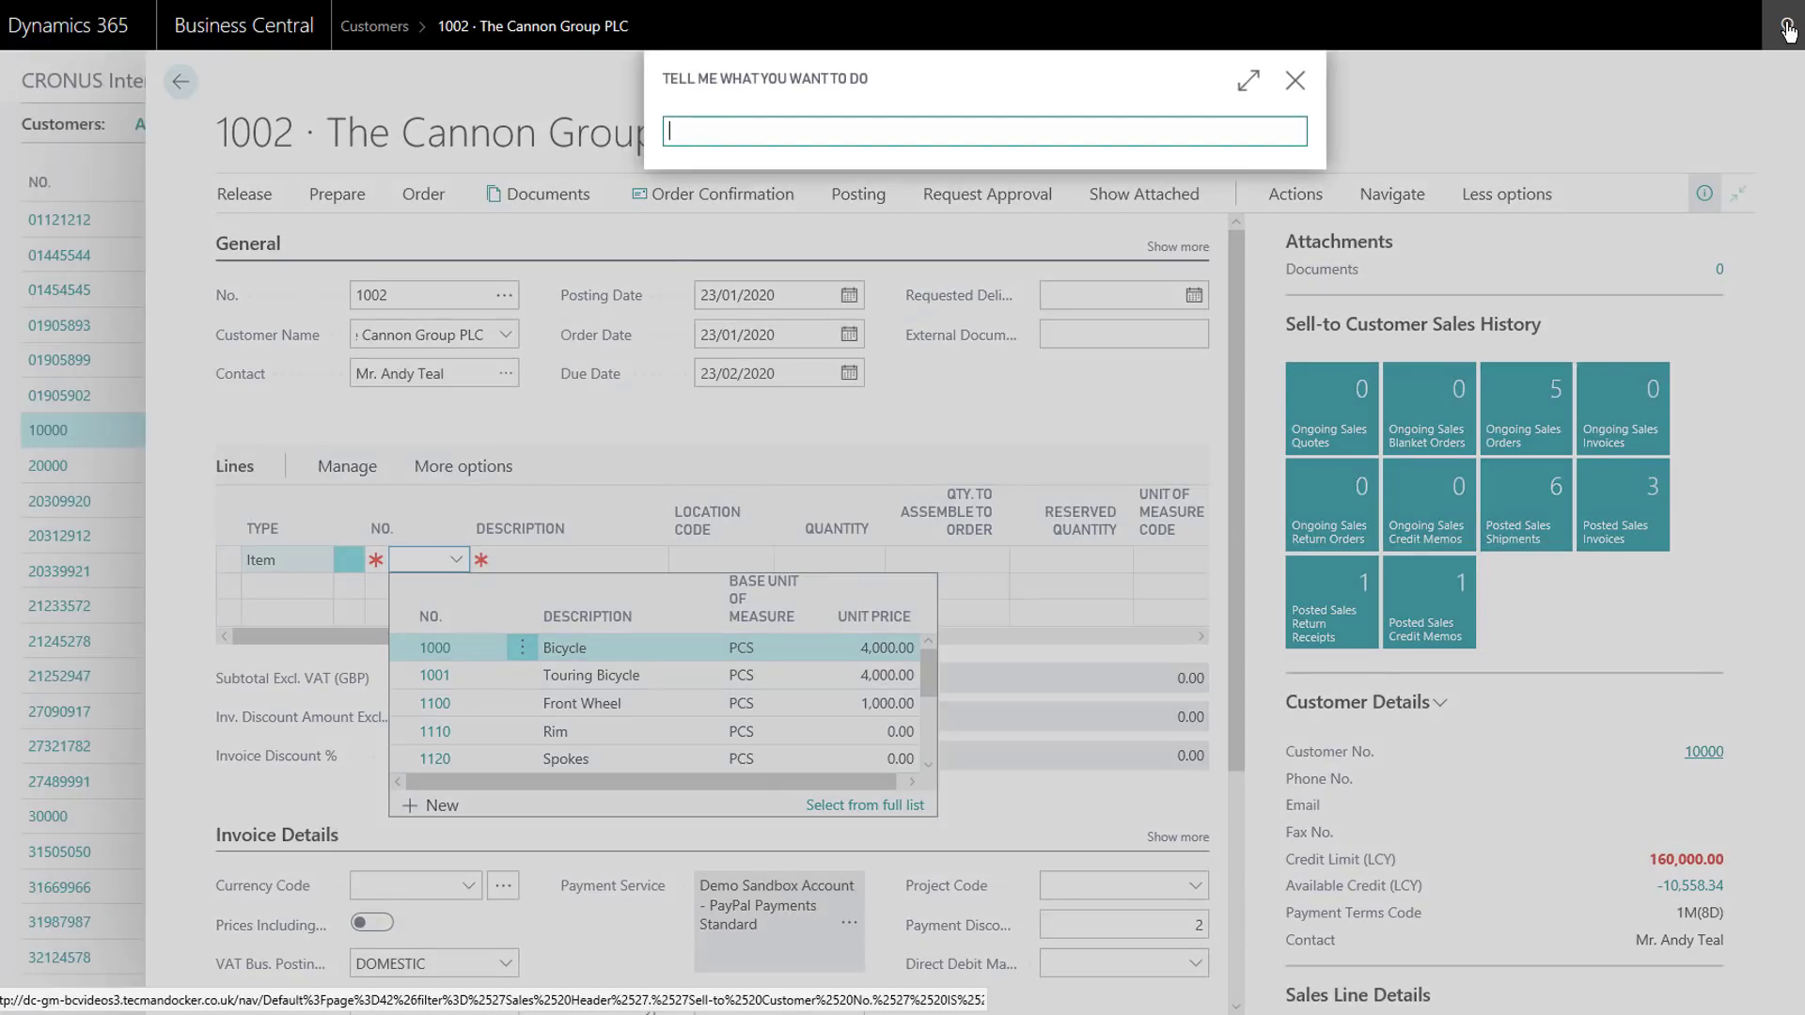
type("my noti")
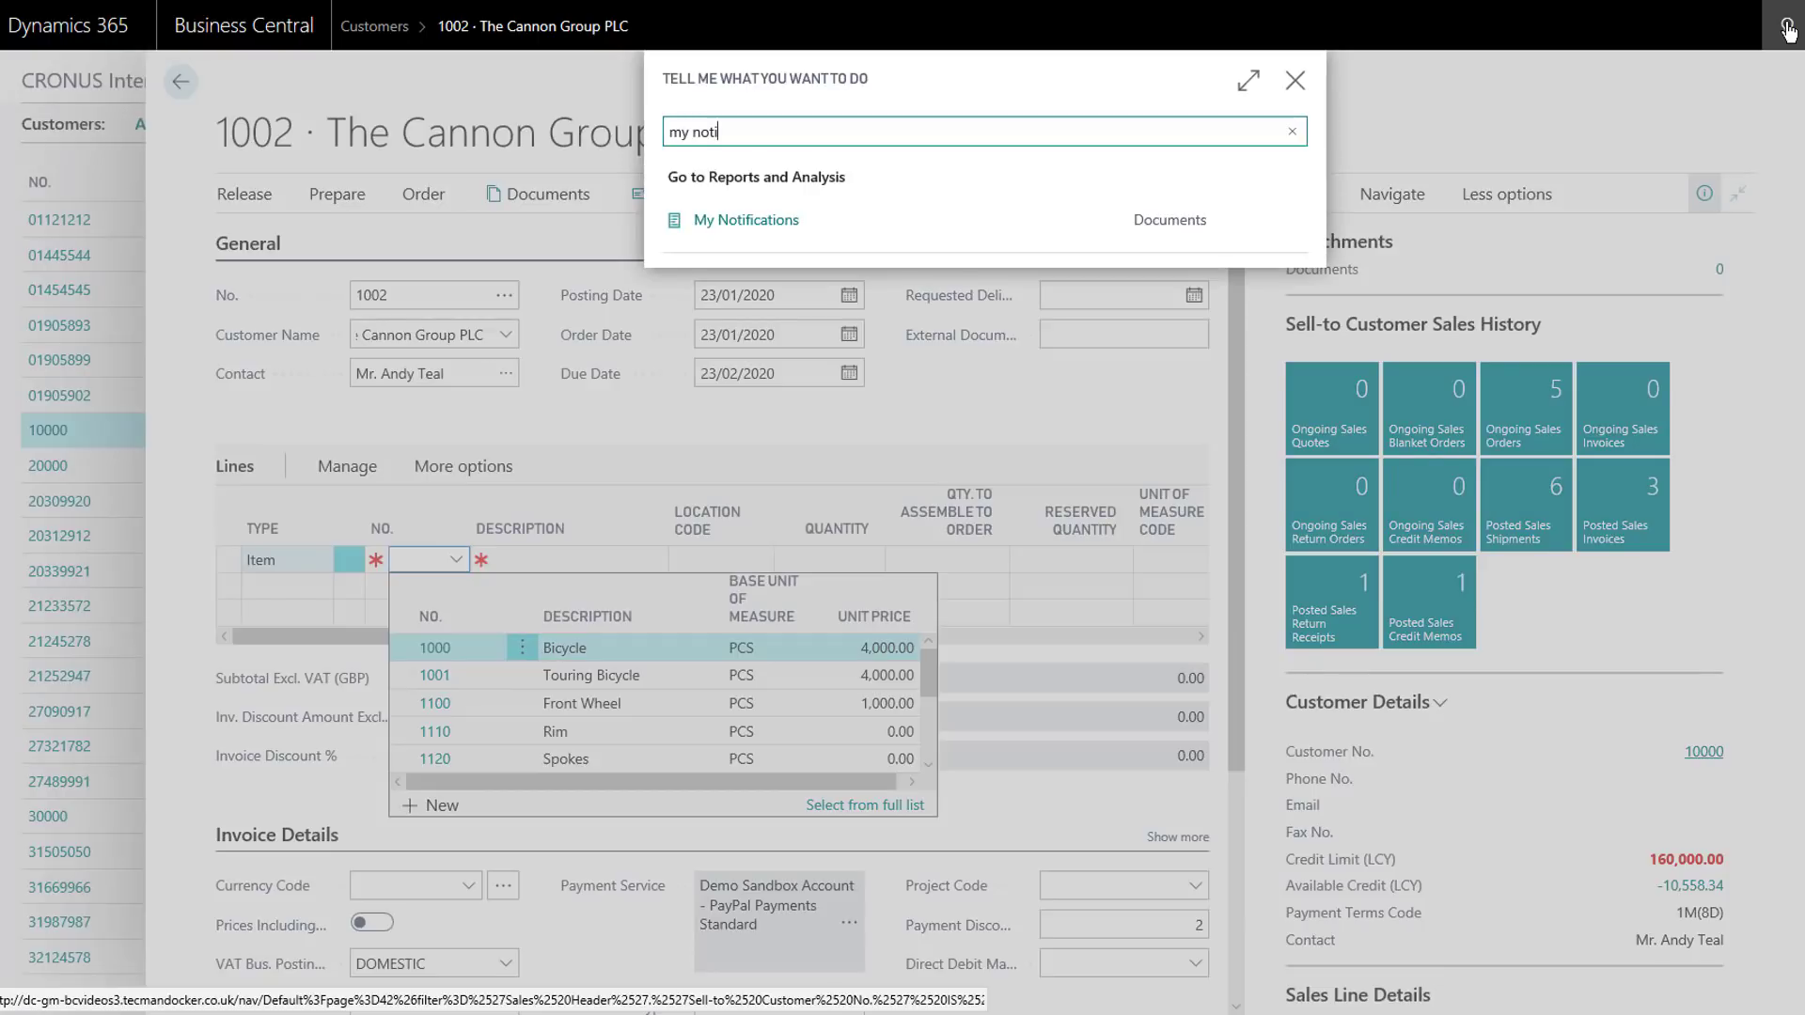
left_click(763, 229)
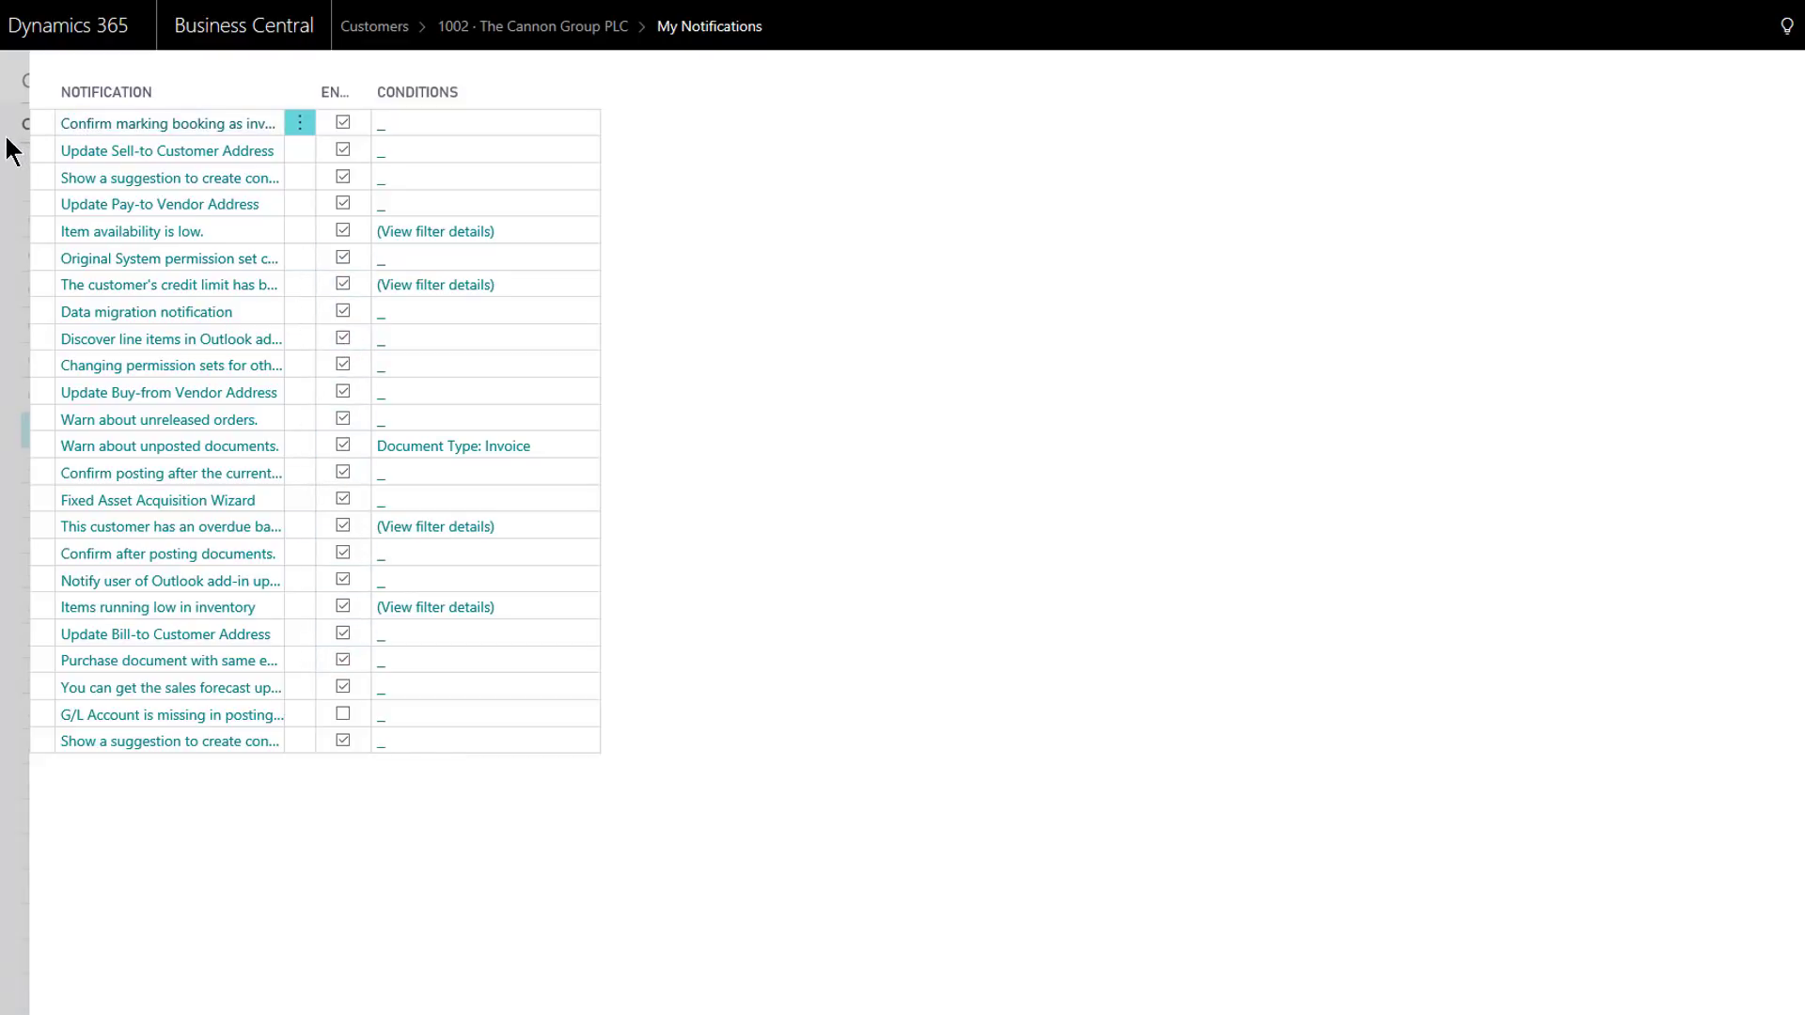
Step: Back out to the Role Center with Esc and open My Settings from the gear menu
key("Escape")
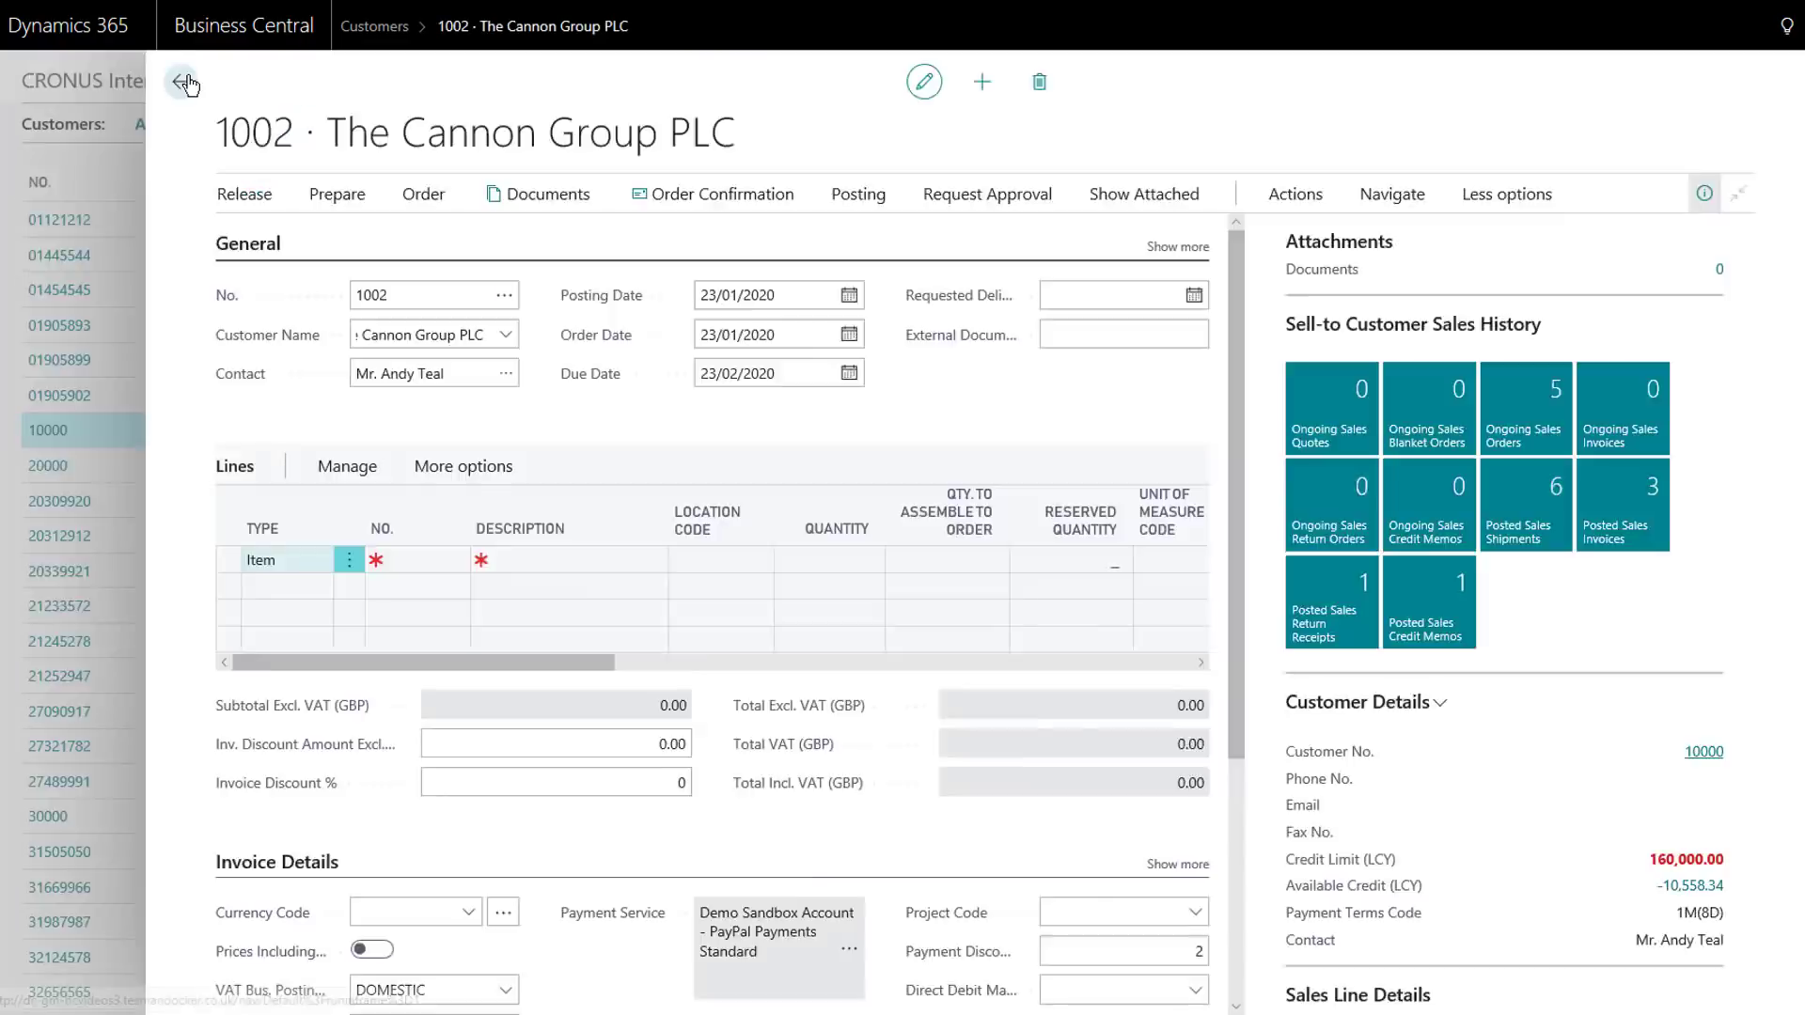
key("Escape")
key("Escape")
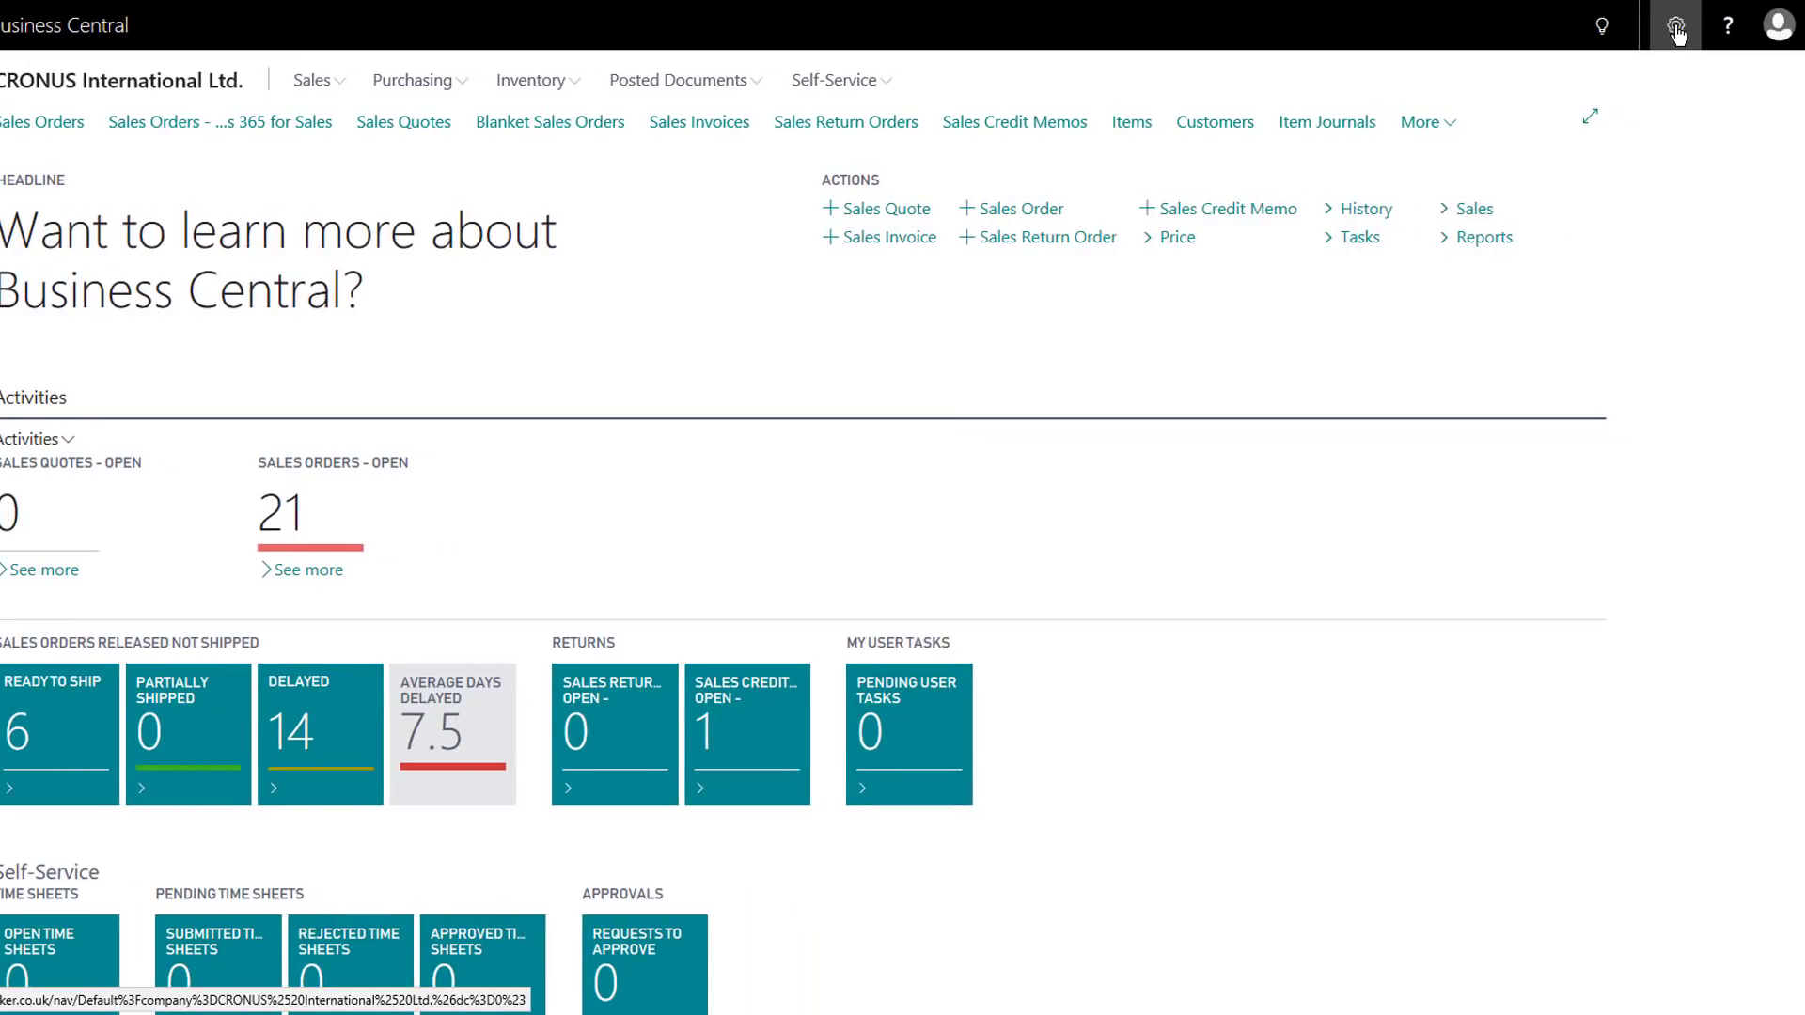
left_click(1676, 32)
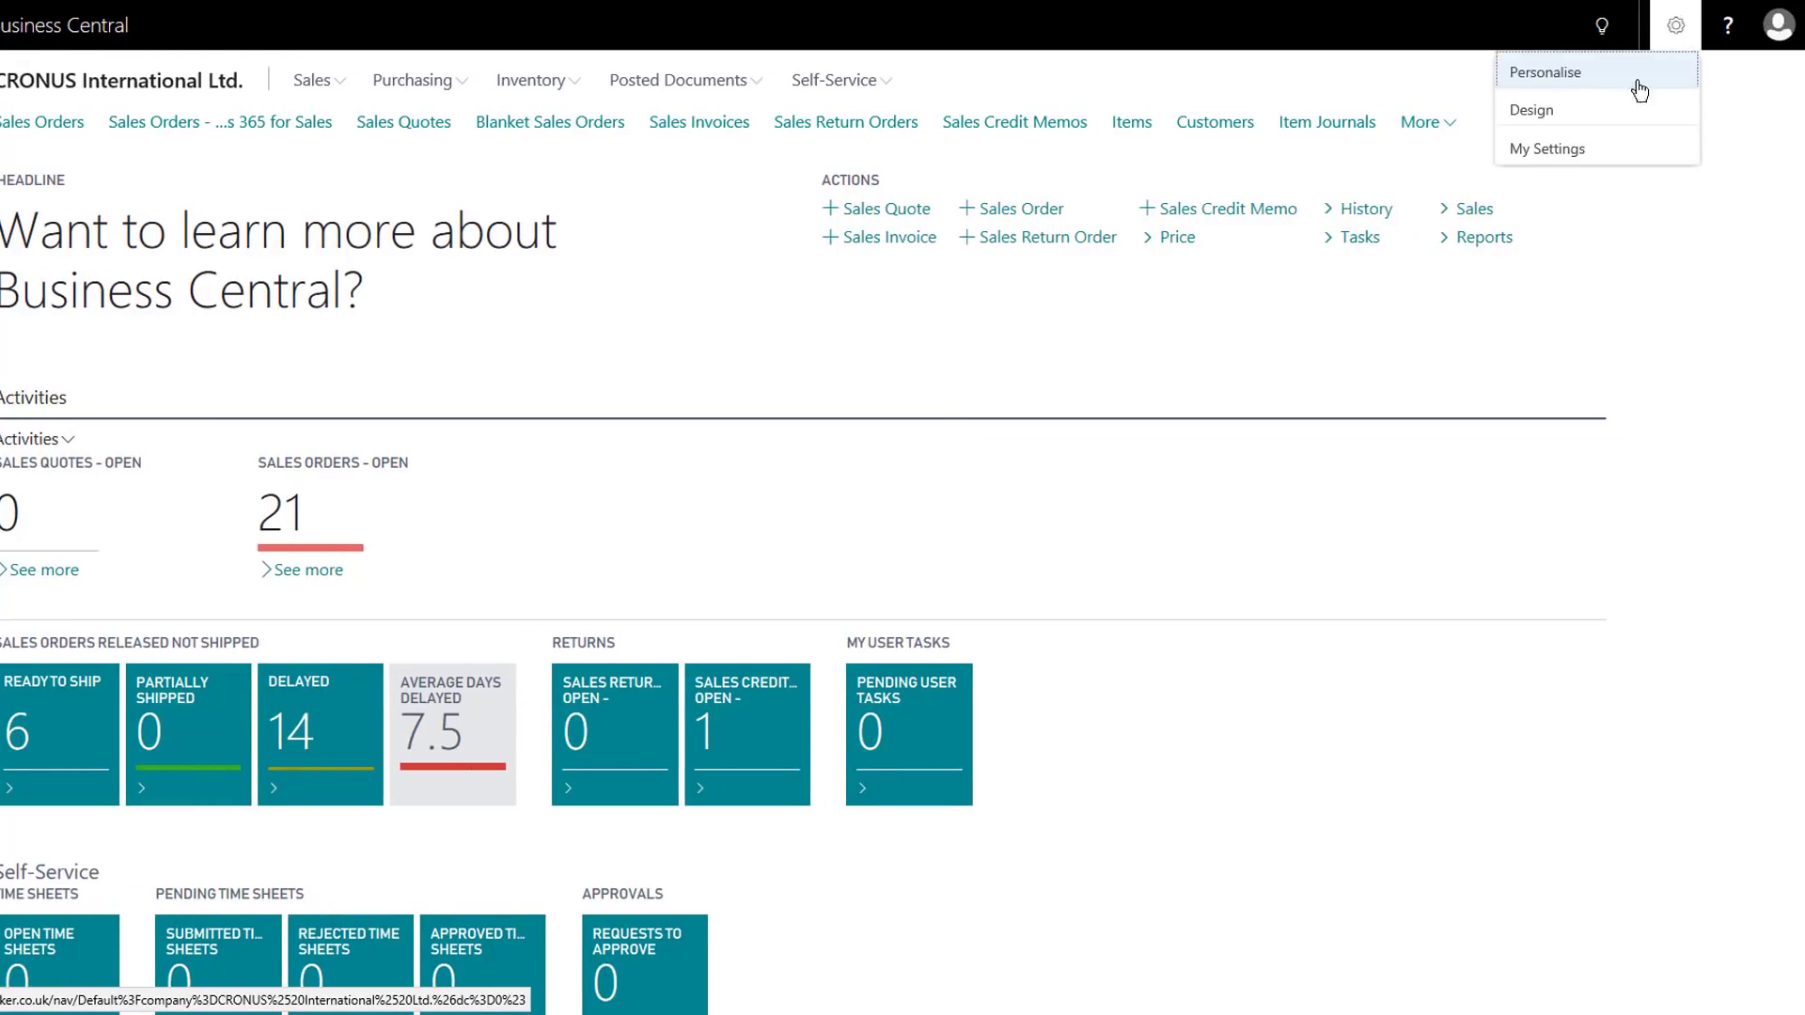
left_click(1544, 159)
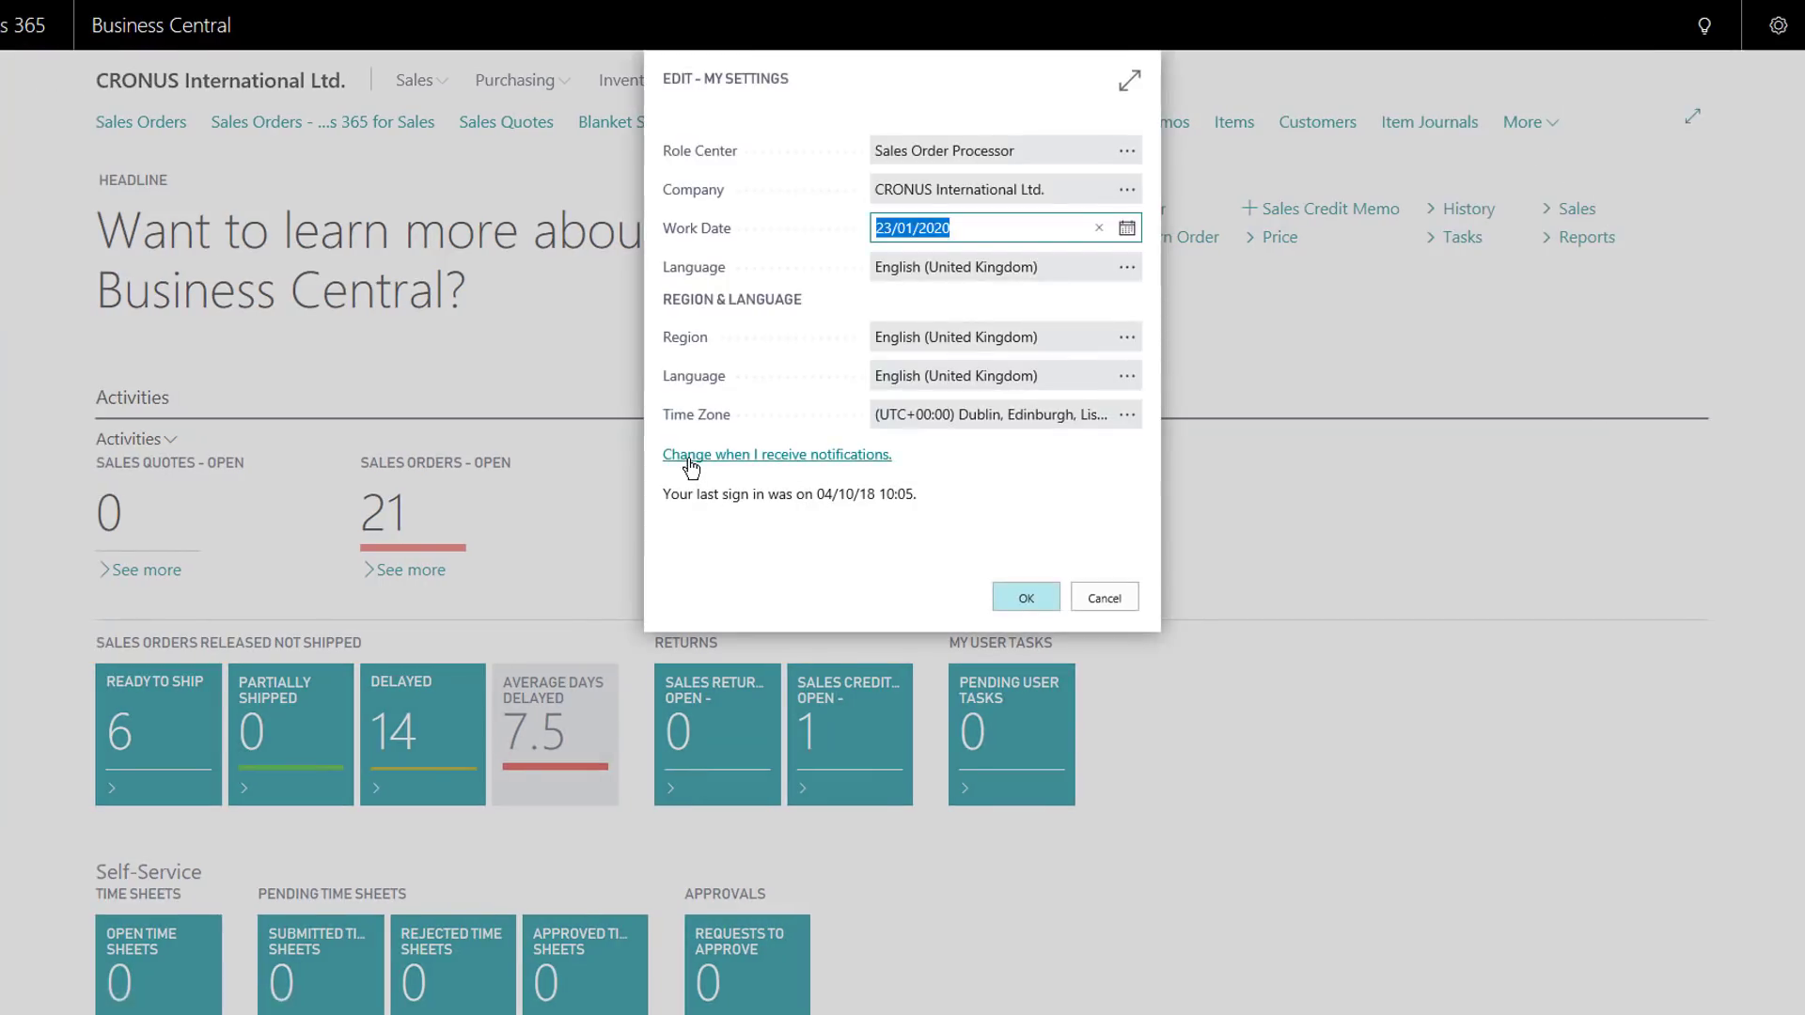
Step: Open My Notifications via 'Change when I receive notifications' and maximise the dialog
left_click(851, 460)
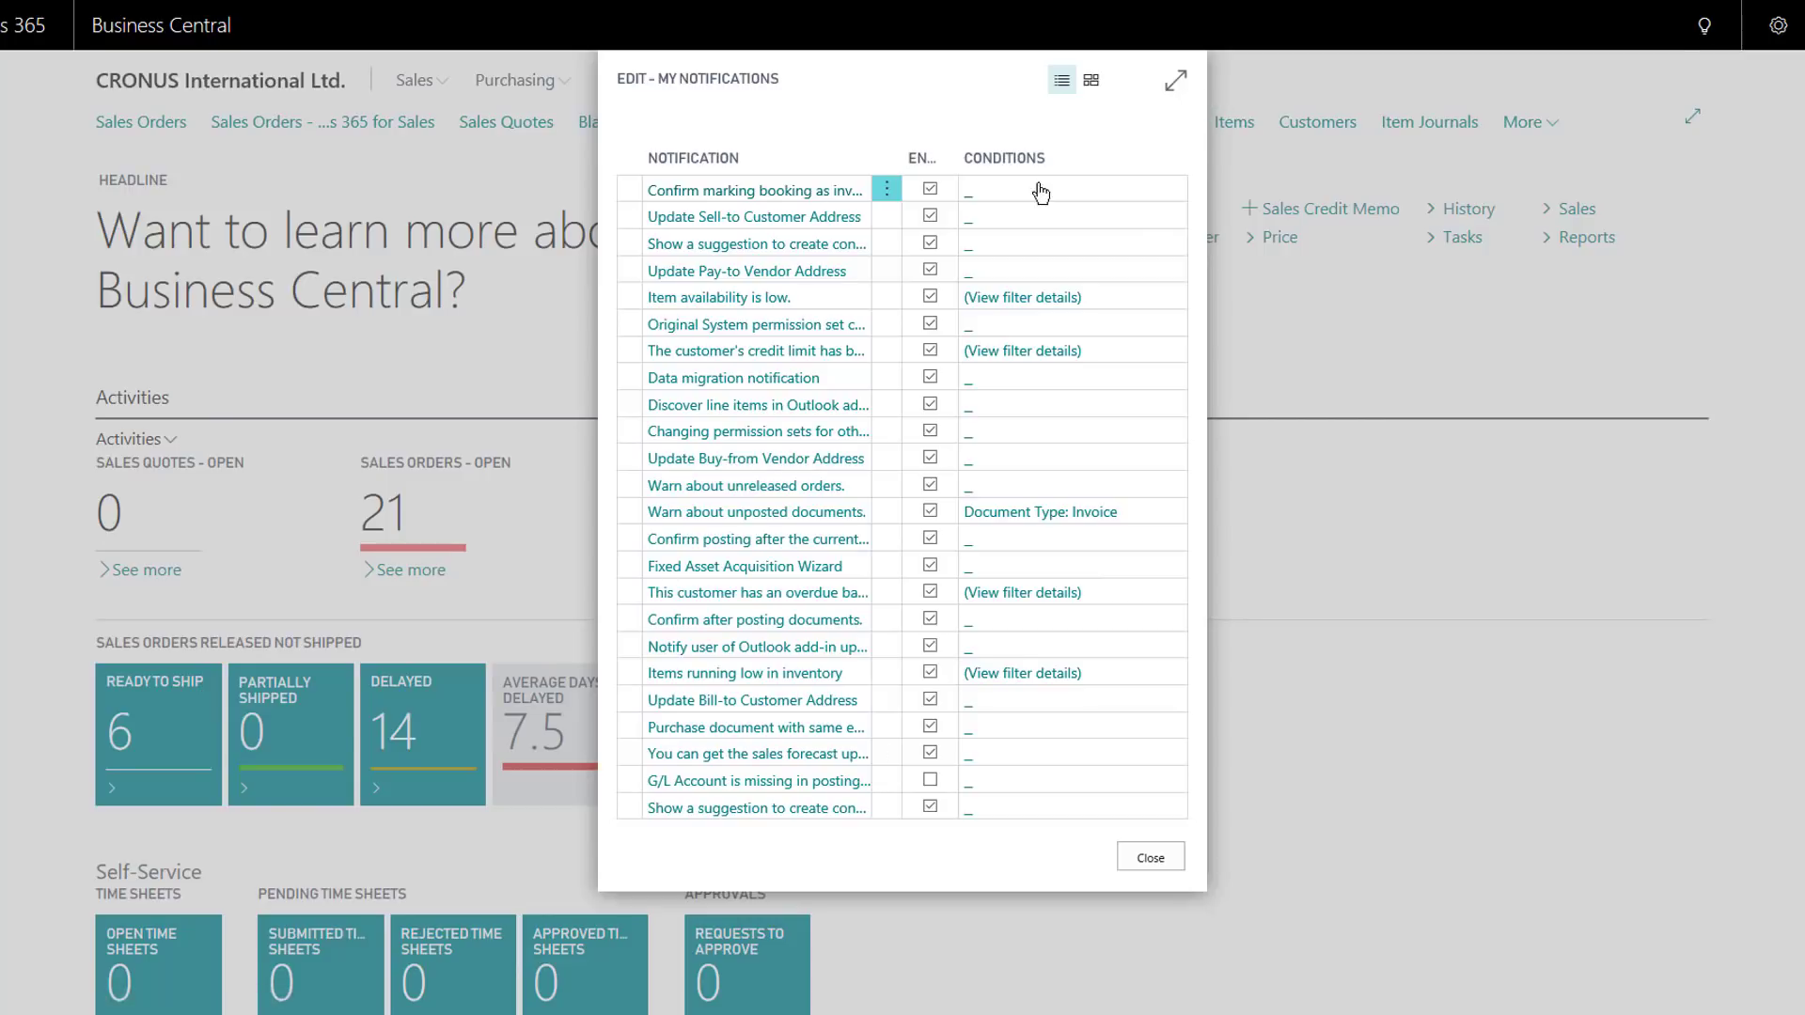
left_click(1177, 83)
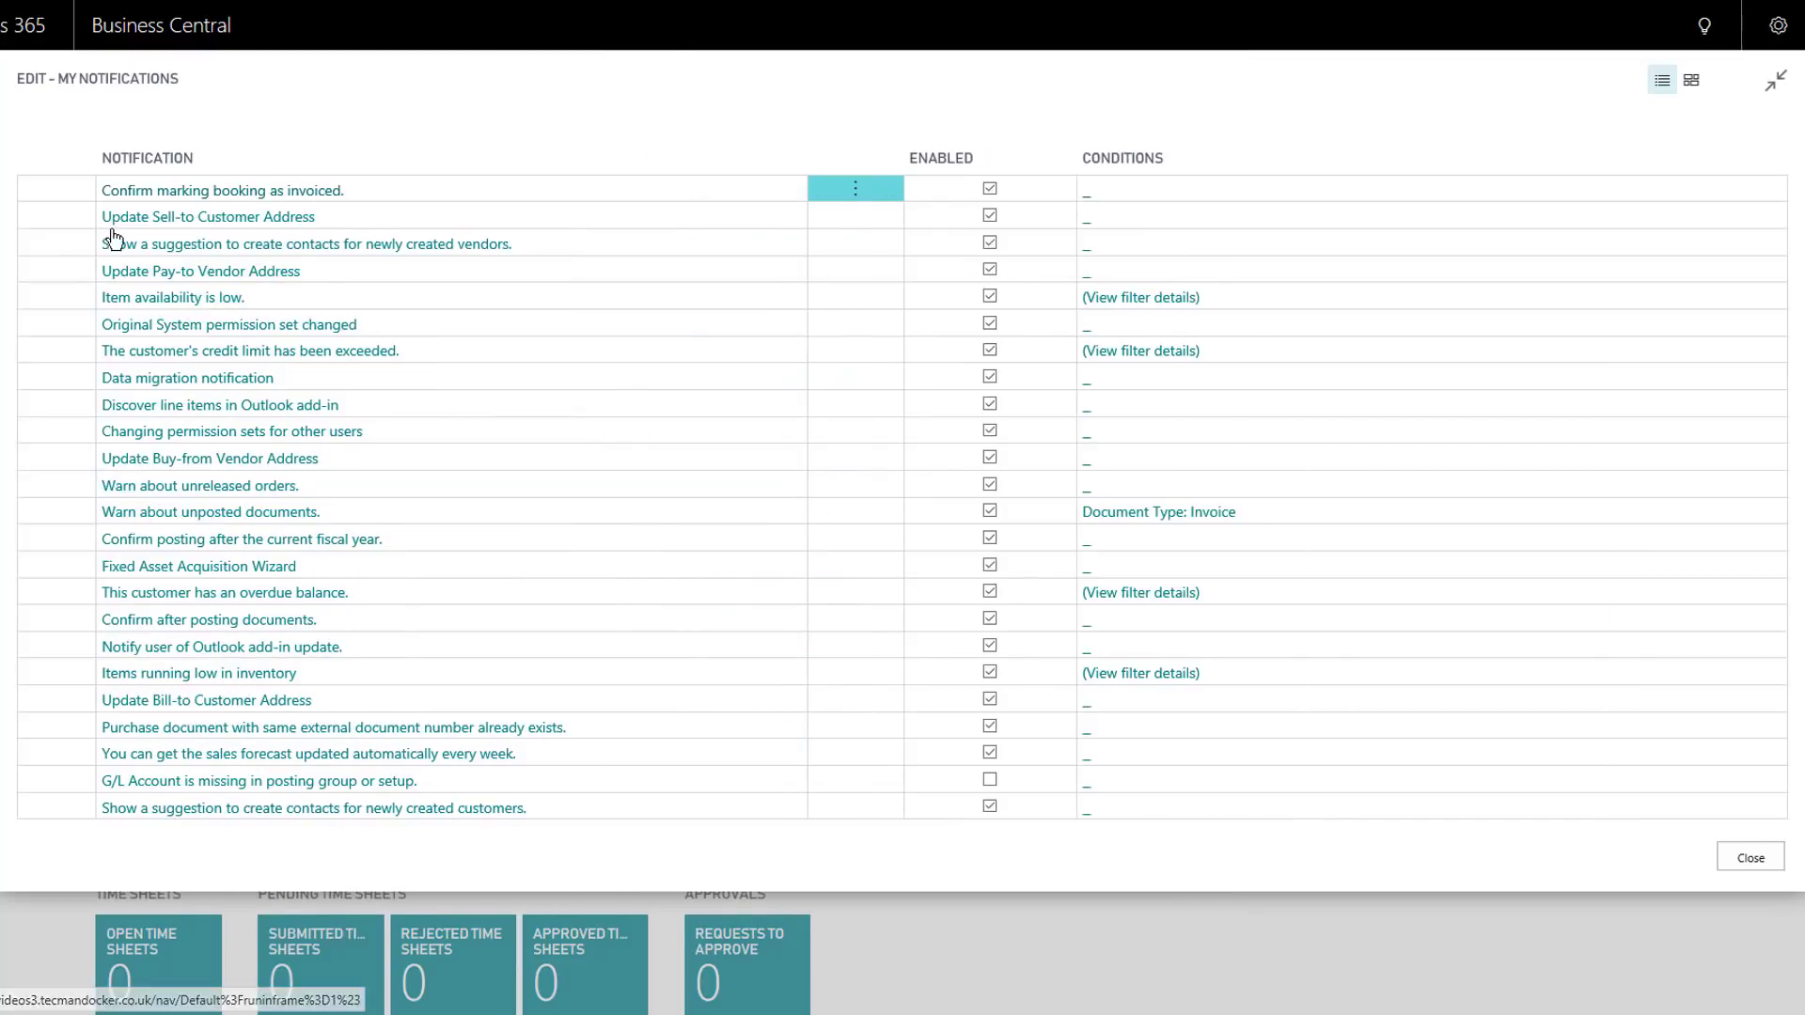